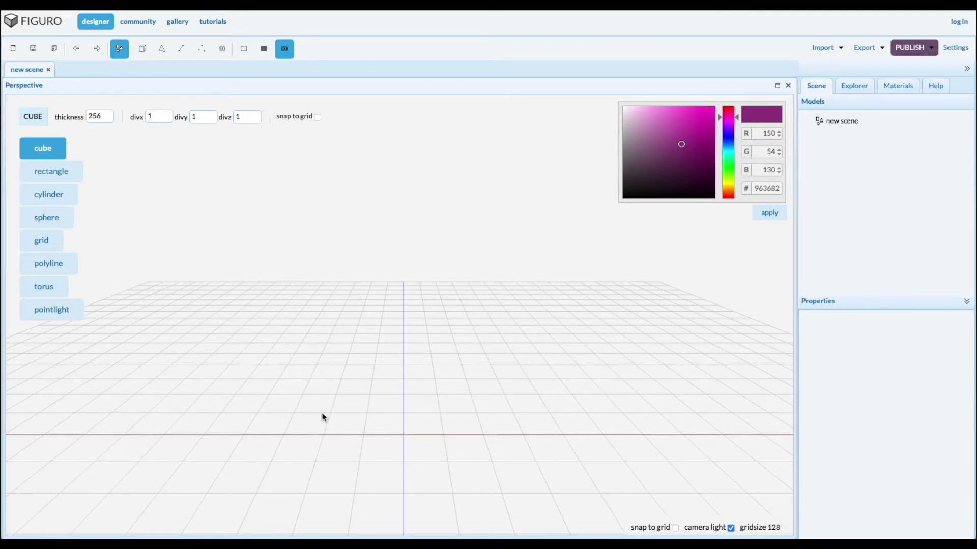
Step: Draw a box on the grid and move it to the origin using absolute positioning
drag(322, 413, 491, 455)
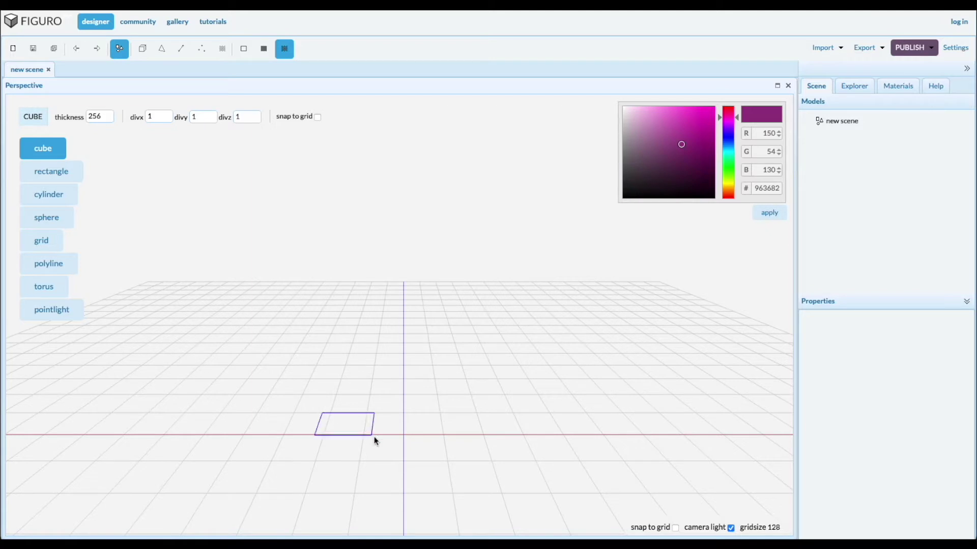
click(491, 454)
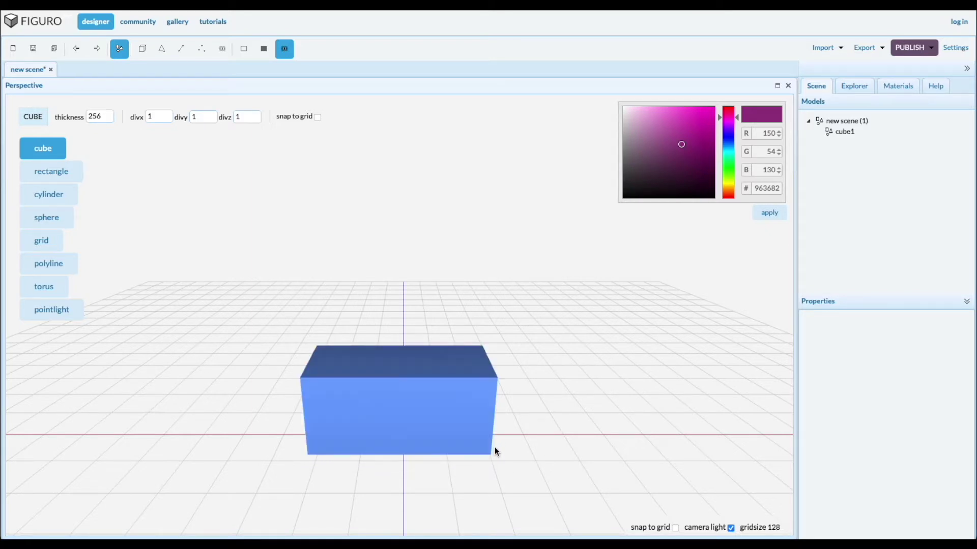
click(844, 131)
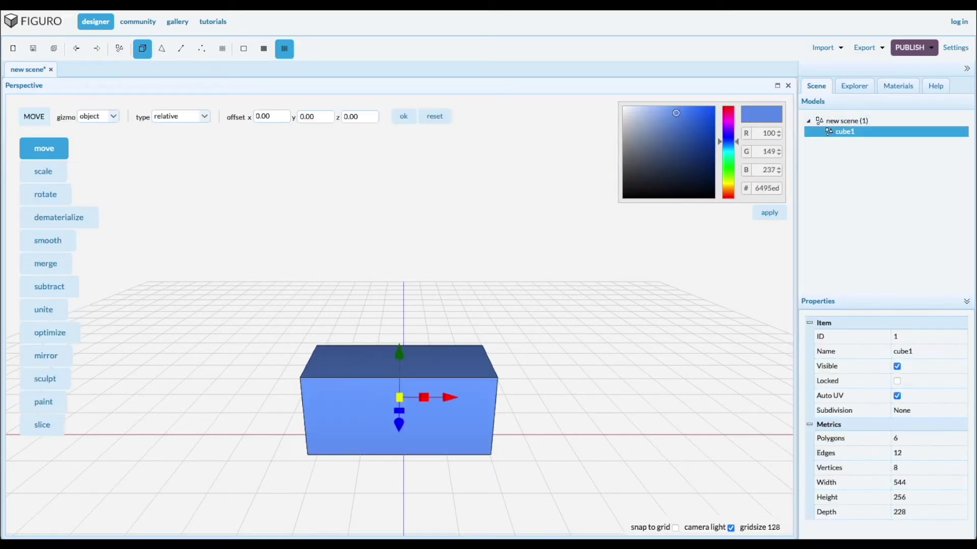
click(204, 116)
click(168, 140)
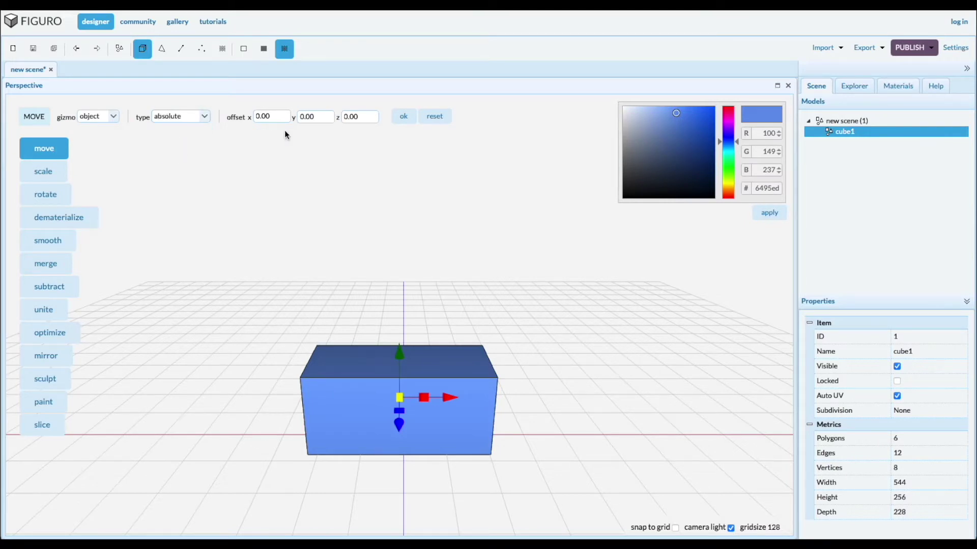
click(405, 120)
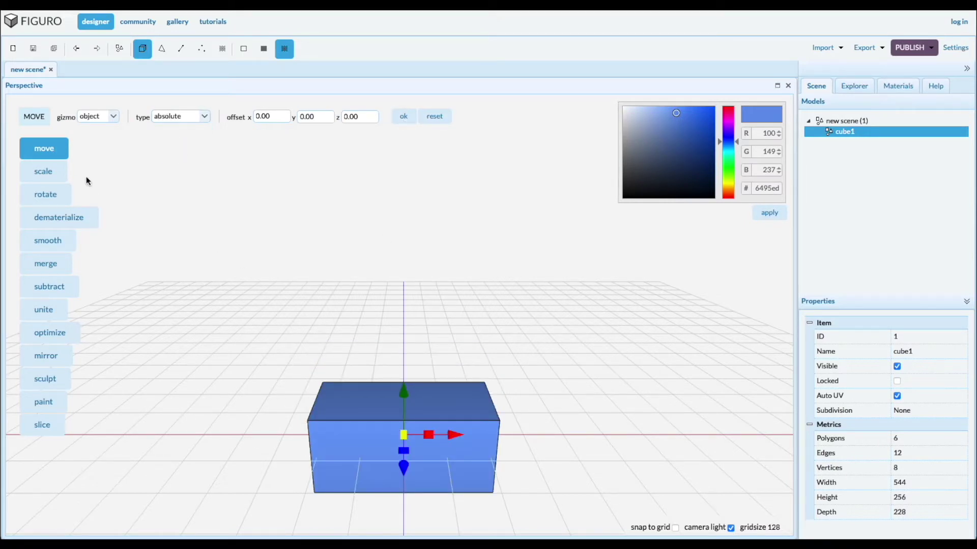
Step: Scale the box to a height of 30, flattening it into a plate
click(43, 171)
click(335, 117)
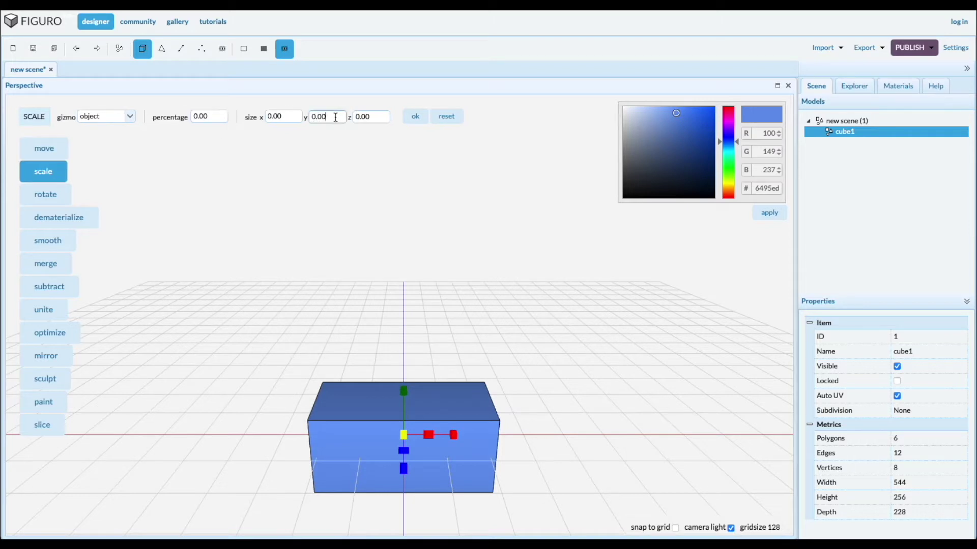
double_click(335, 116)
text(30)
click(414, 117)
Step: Stretch the flat plate's depth out to 431
drag(501, 471, 448, 479)
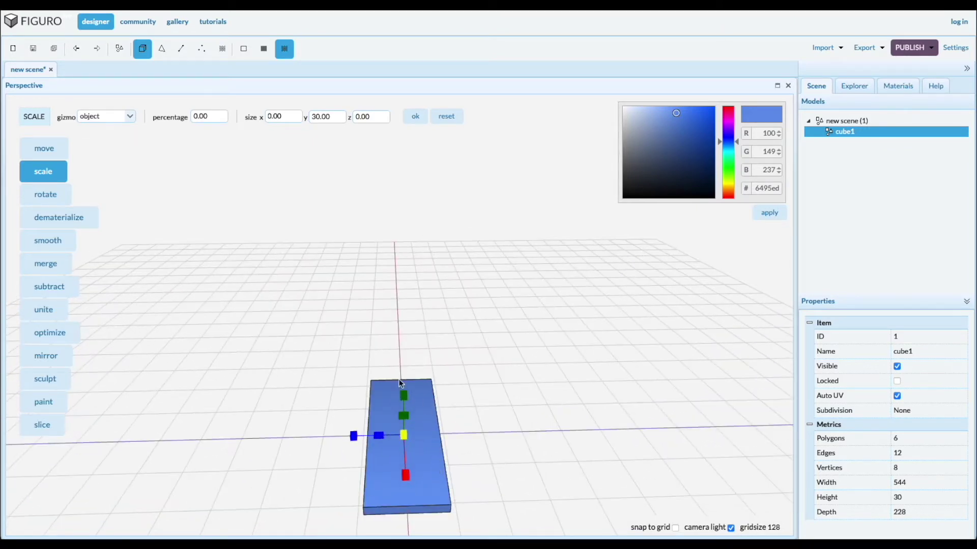
drag(365, 457, 408, 351)
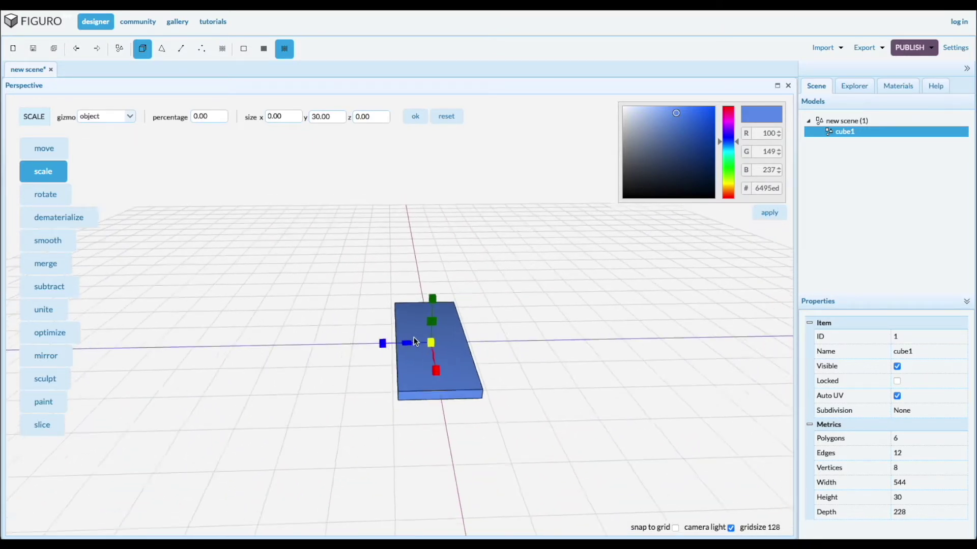
drag(398, 427, 395, 440)
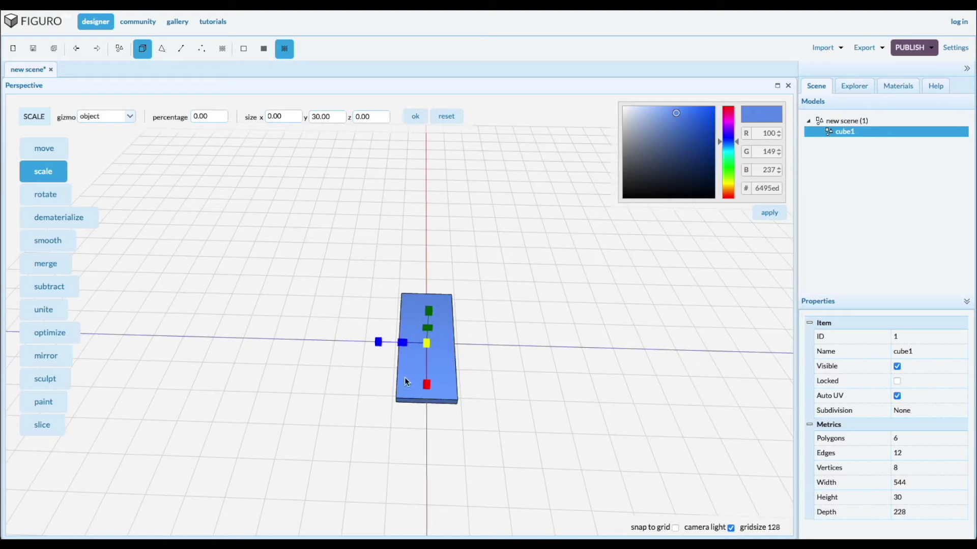
drag(376, 342, 353, 342)
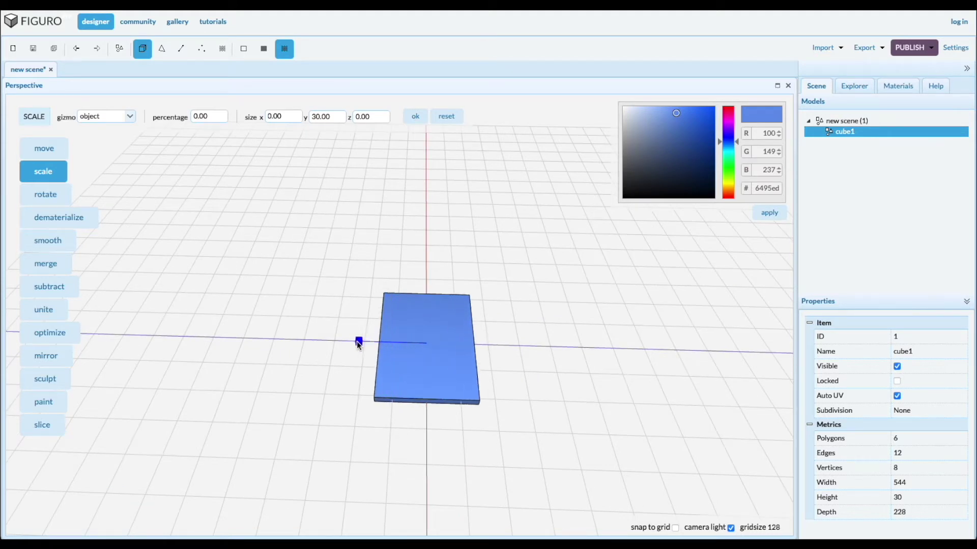
drag(352, 341, 353, 341)
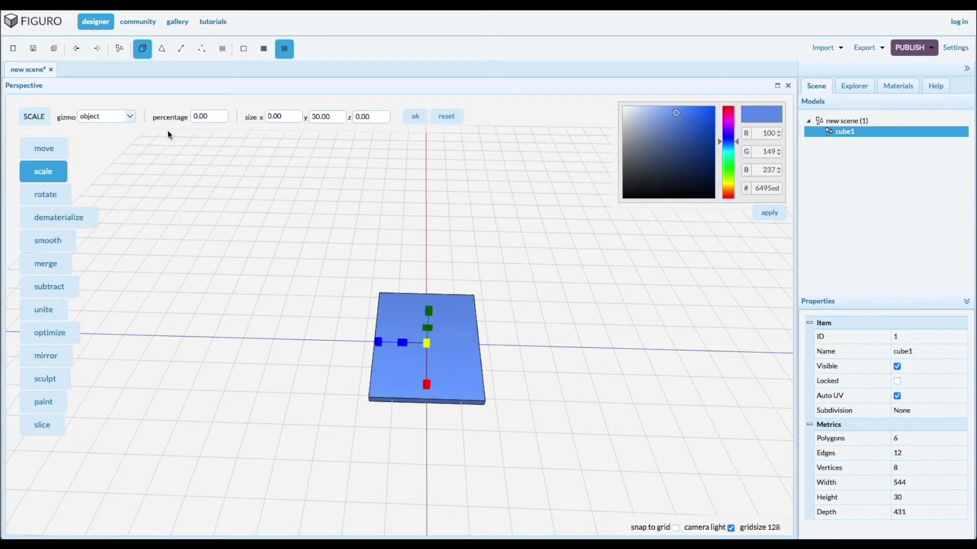
click(119, 47)
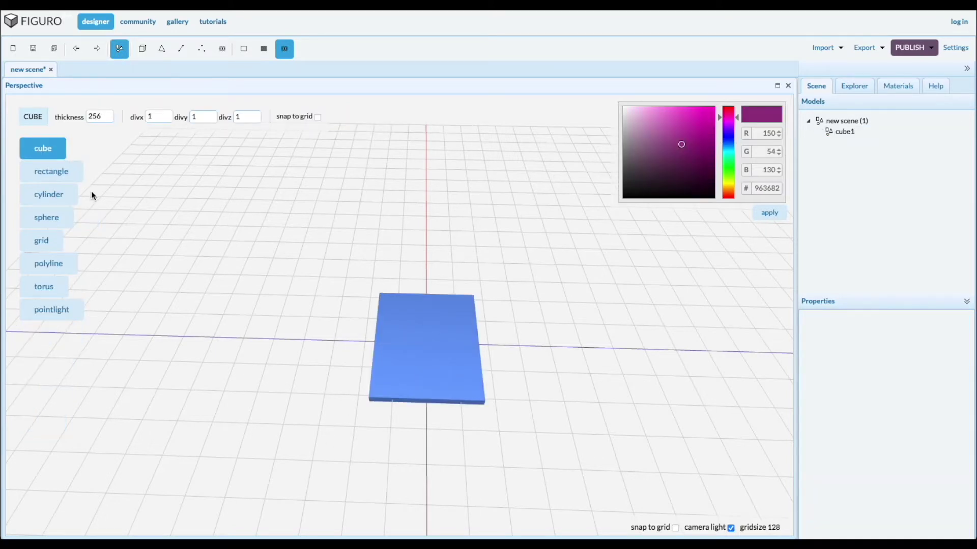
Step: Create a 64-sided cylinder left of the plate
click(59, 195)
click(182, 117)
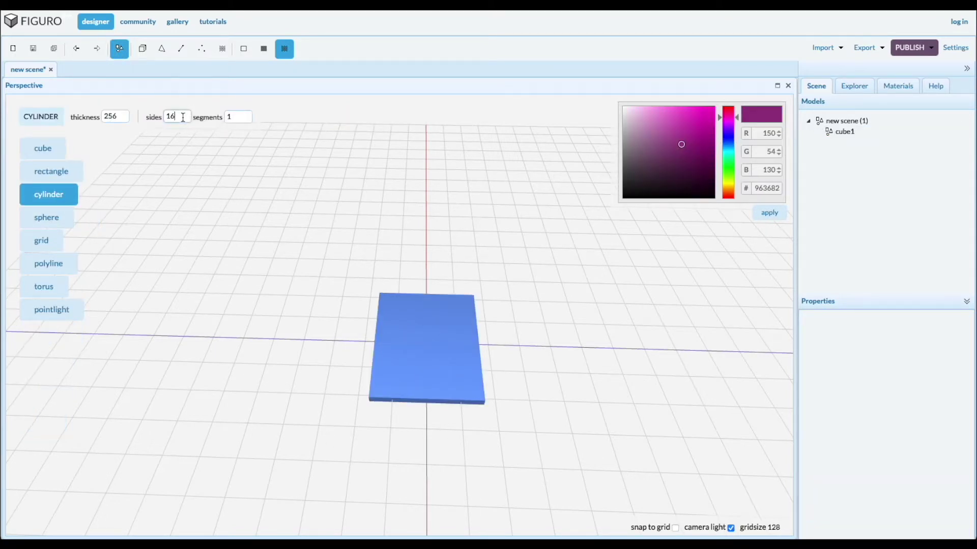
double_click(182, 116)
text(6)
drag(256, 275, 315, 361)
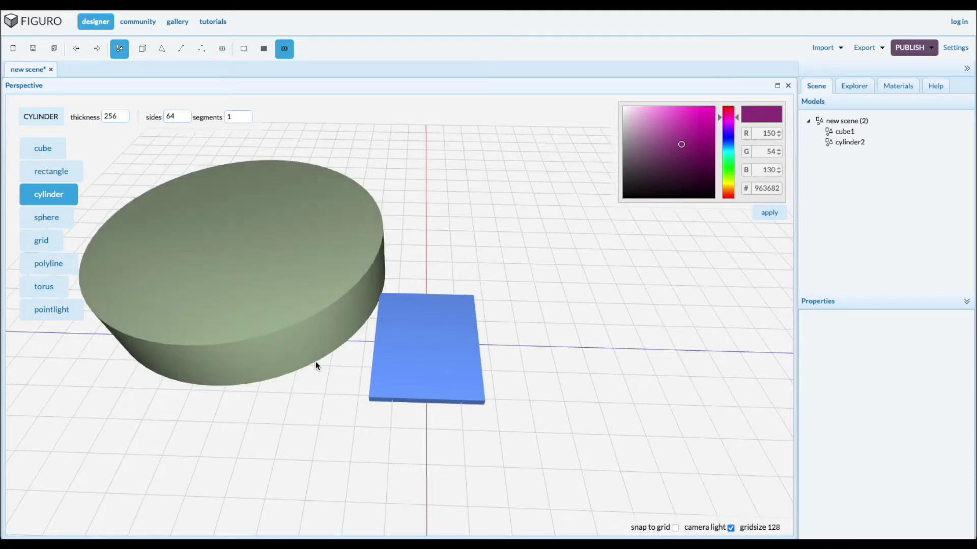
click(845, 145)
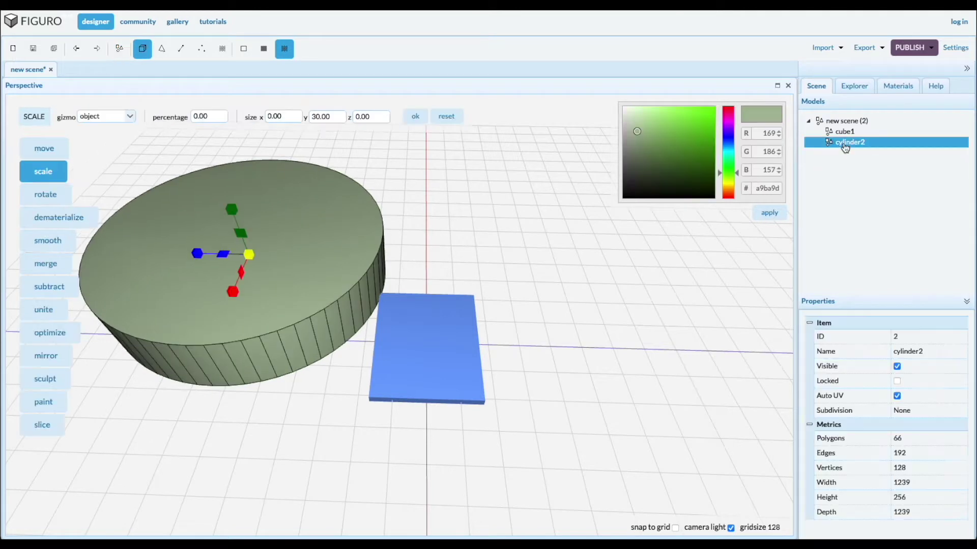
Step: Move the cylinder to the origin, then slide it left over the plate's left end
click(46, 146)
click(402, 118)
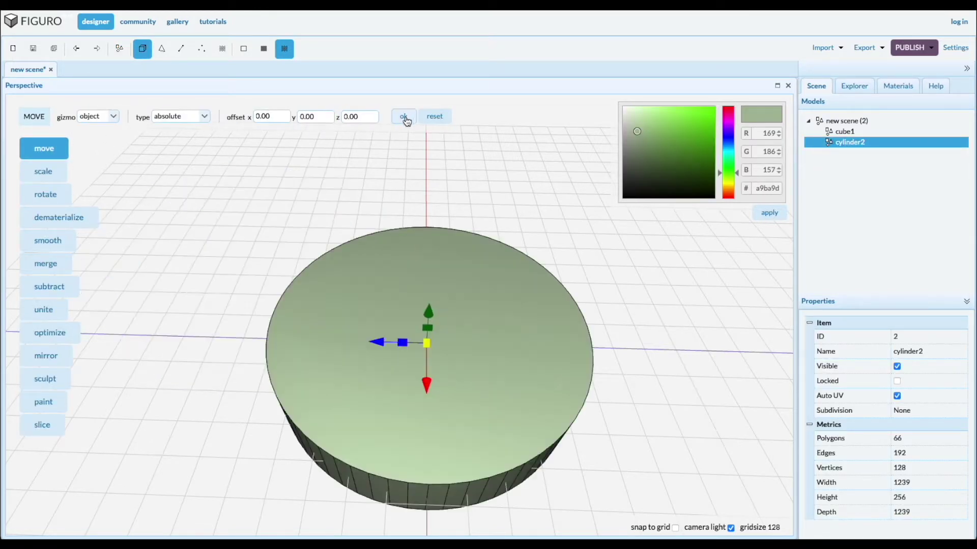
drag(379, 346, 204, 340)
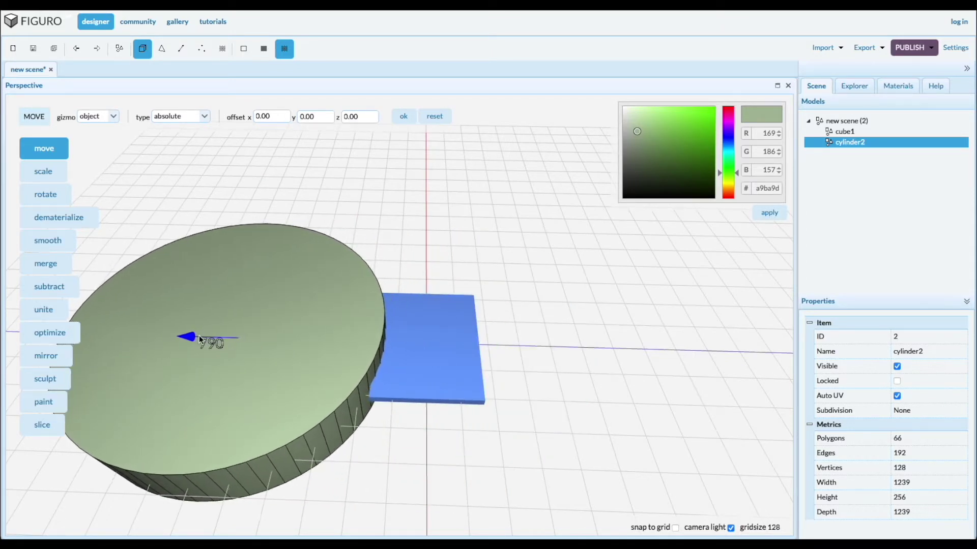
drag(204, 339, 205, 338)
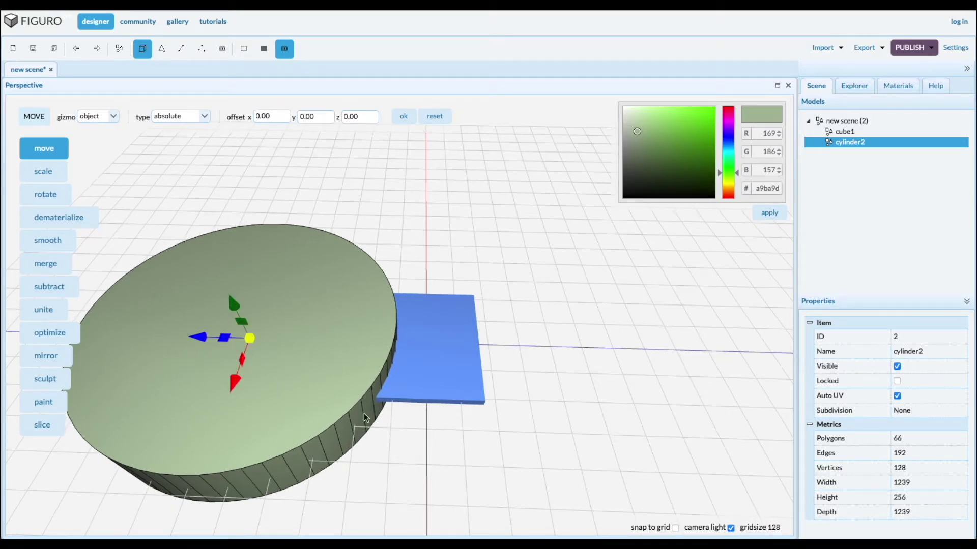
scroll(378, 435, down, 2)
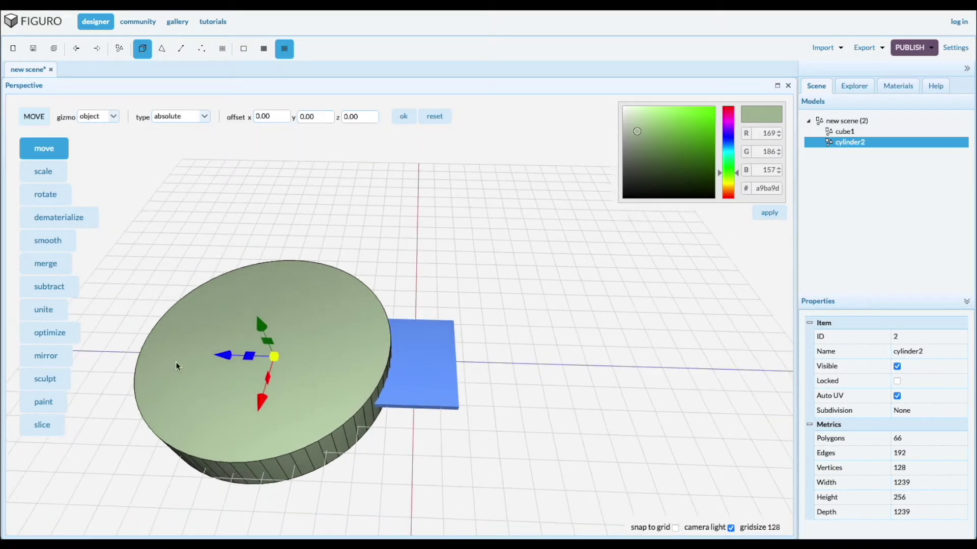
click(59, 355)
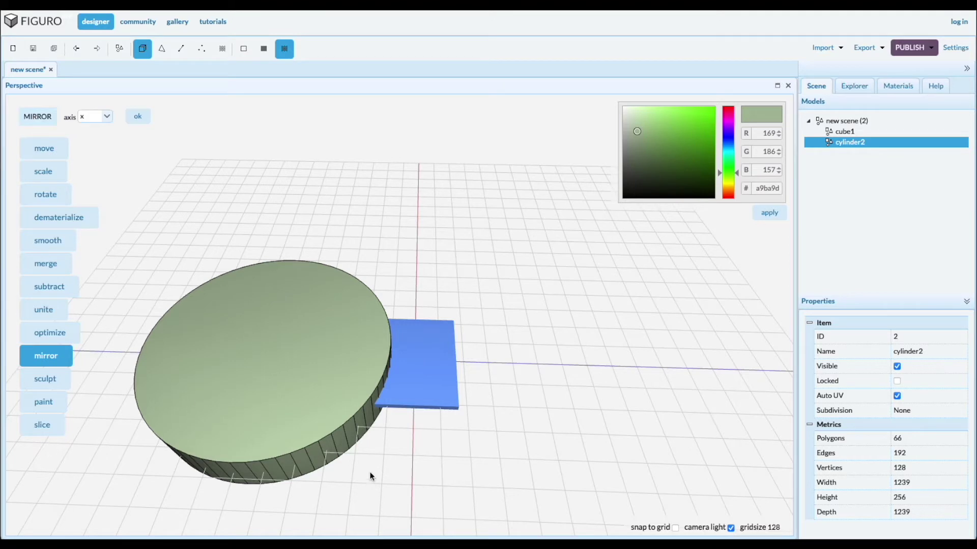
Step: Mirror the cylinder to the plate's other end and subtract both cylinders, leaving plate depth 374
click(139, 116)
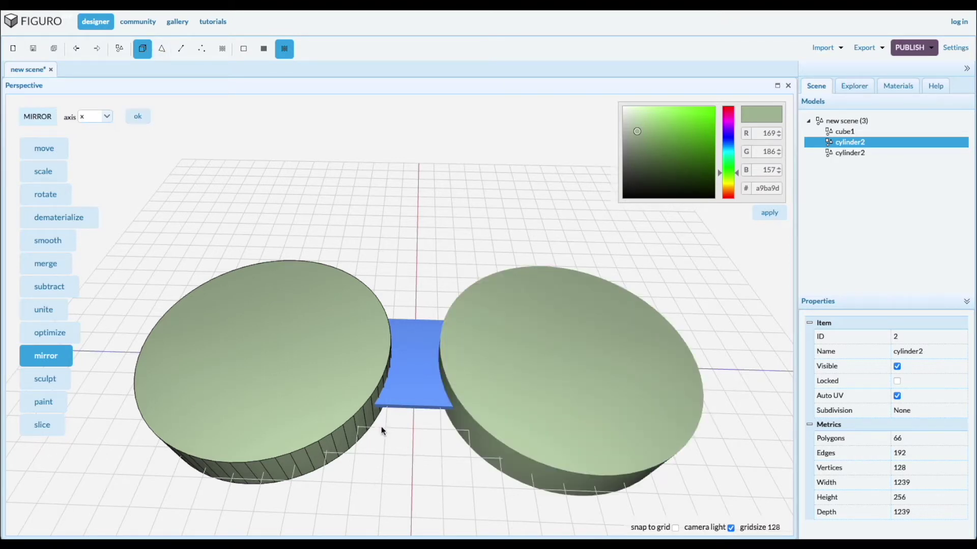
scroll(427, 405, up, 2)
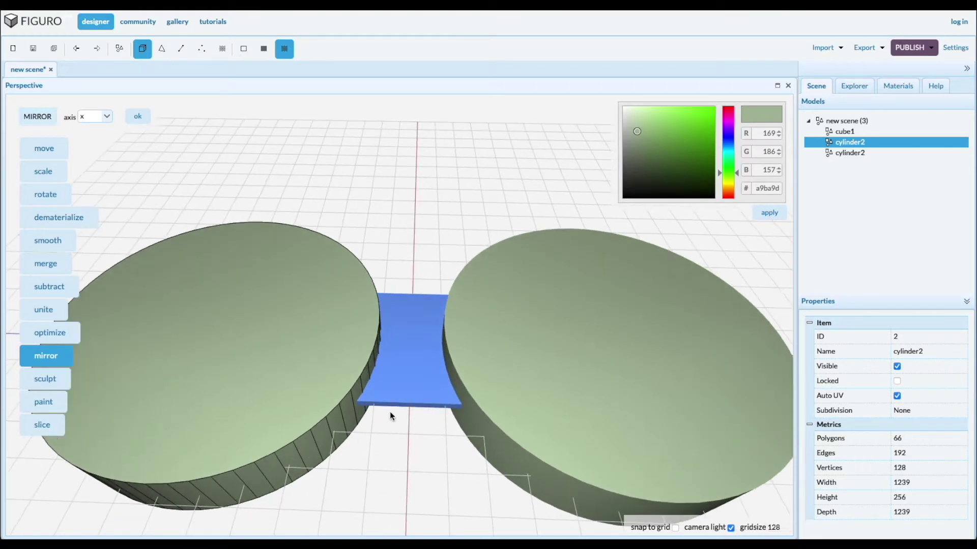
click(399, 387)
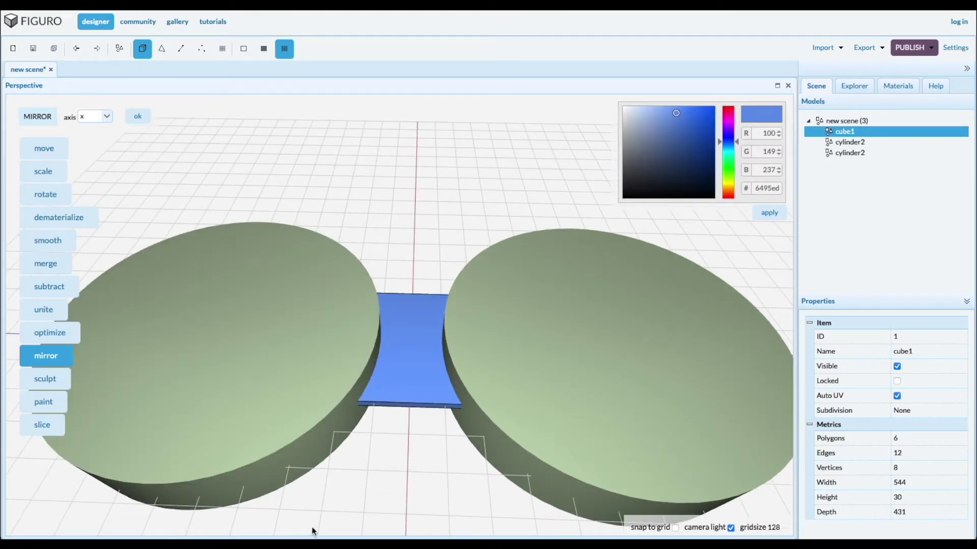
click(263, 457)
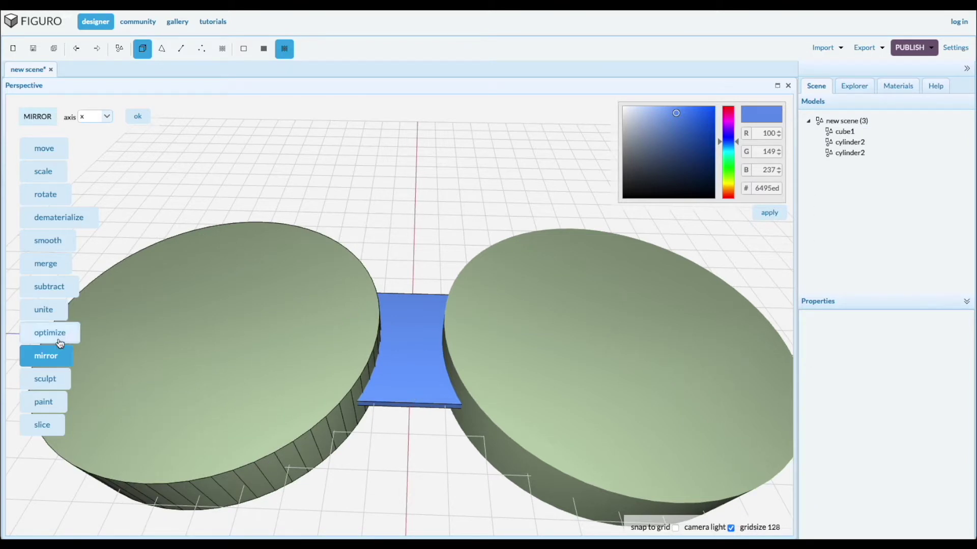
click(56, 286)
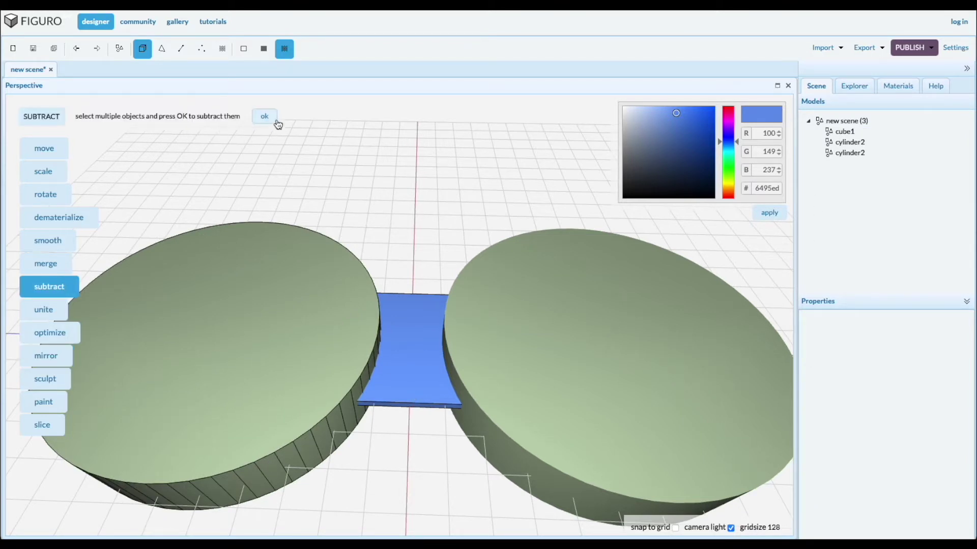
click(275, 120)
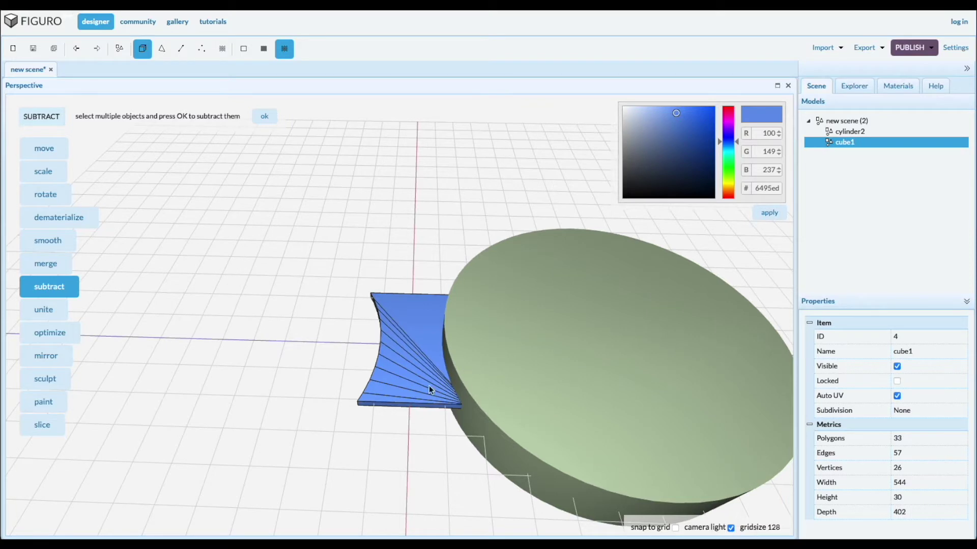
click(509, 452)
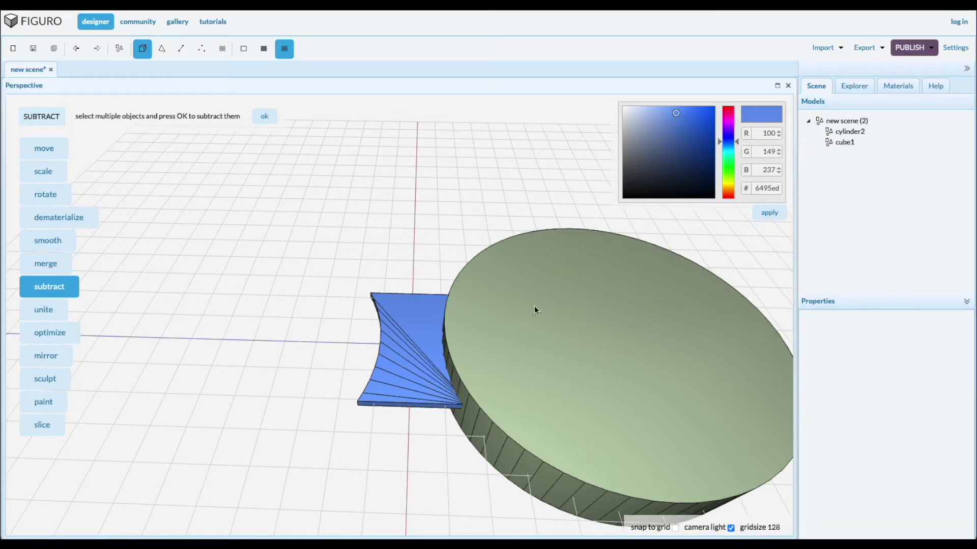
click(271, 115)
scroll(386, 403, down, 1)
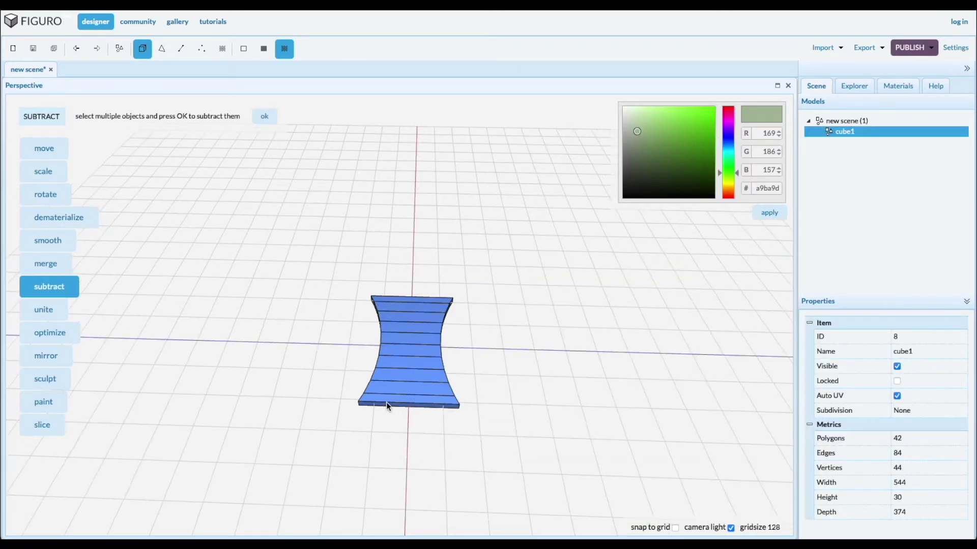
scroll(386, 404, down, 1)
scroll(386, 404, down, 1)
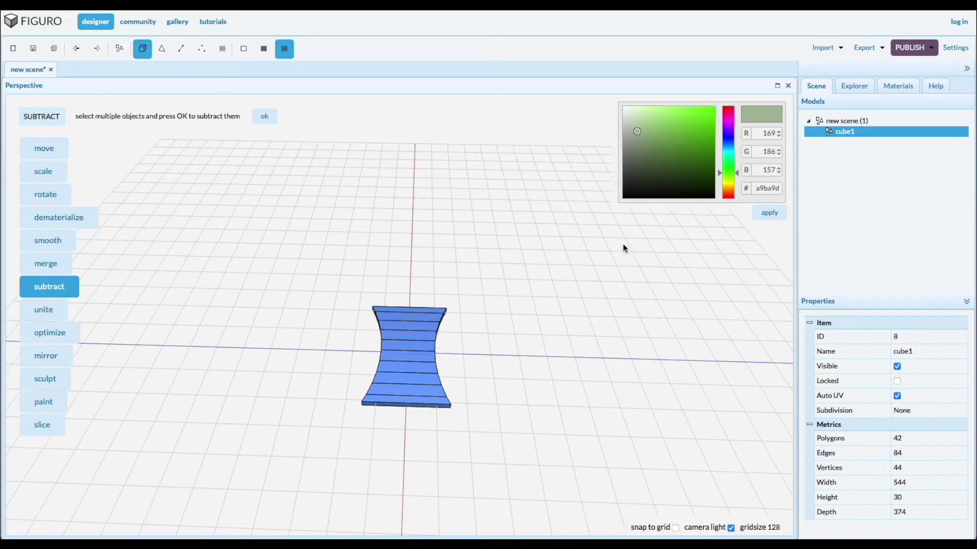
Step: Create cylinder12 (714 wide, 256 high) and place it at the scene origin
click(121, 50)
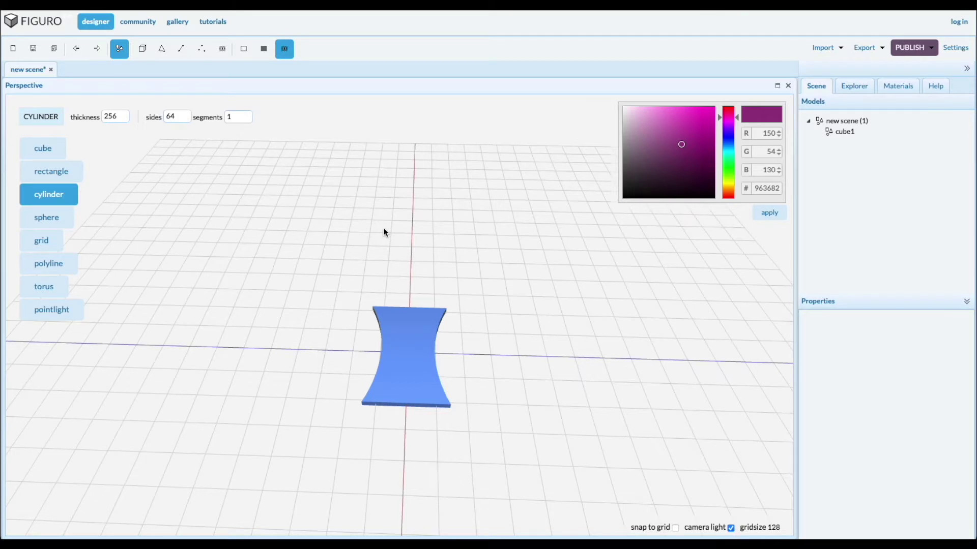
drag(383, 227, 409, 263)
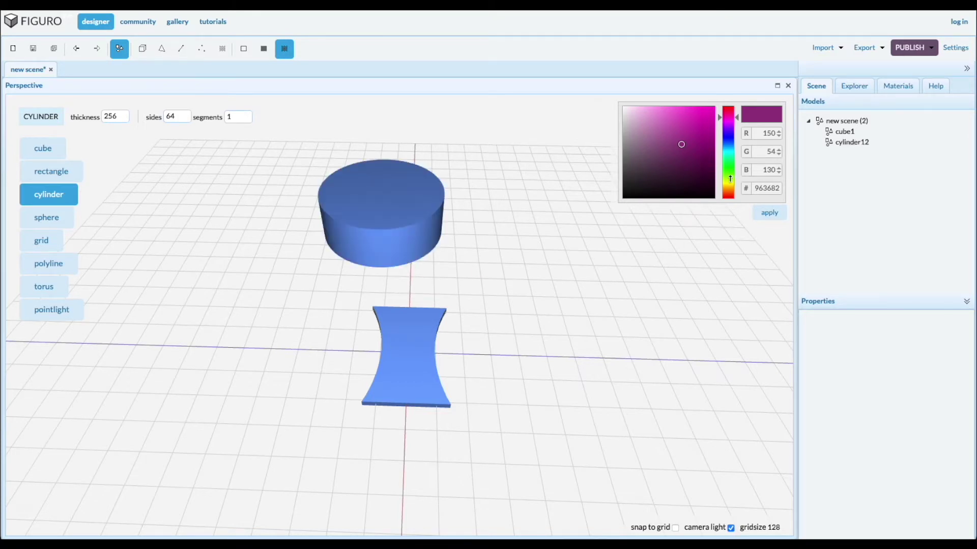
click(844, 144)
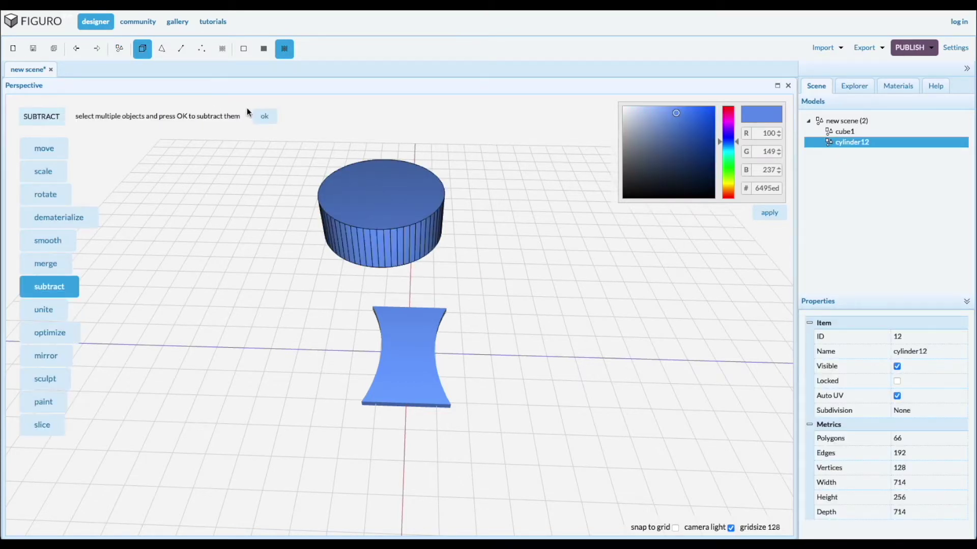
click(57, 149)
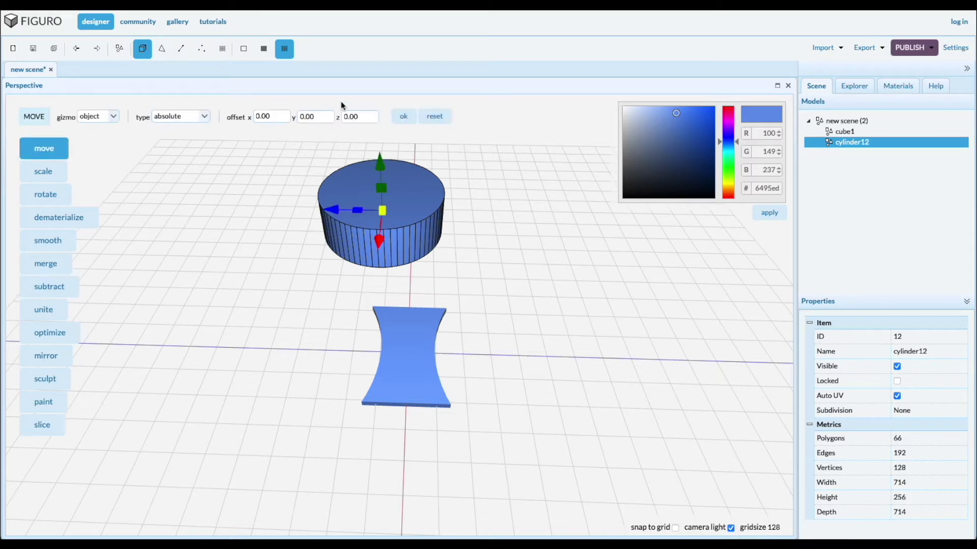
click(403, 116)
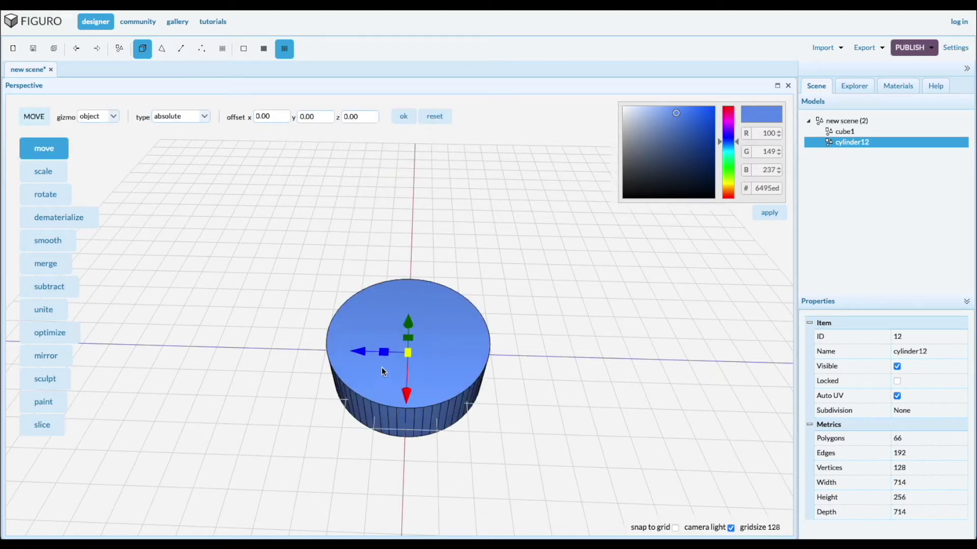
scroll(386, 382, down, 1)
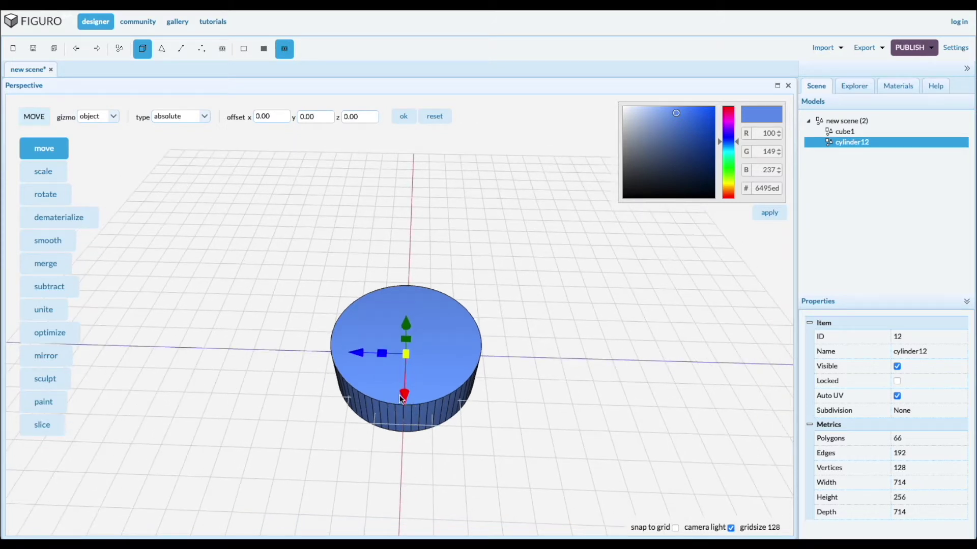
Step: Slide cylinder12 along the red axis onto the plate's end
drag(405, 396, 409, 306)
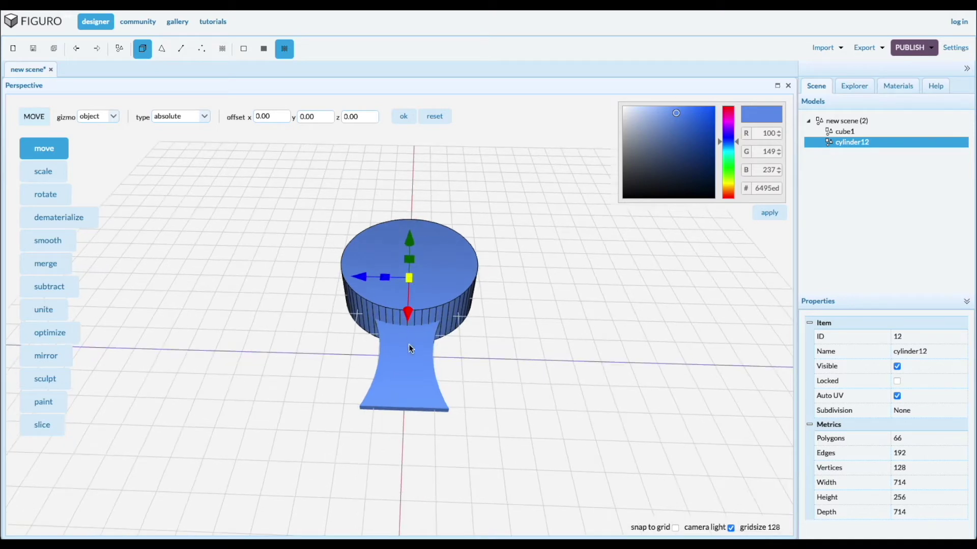
scroll(407, 383, up, 3)
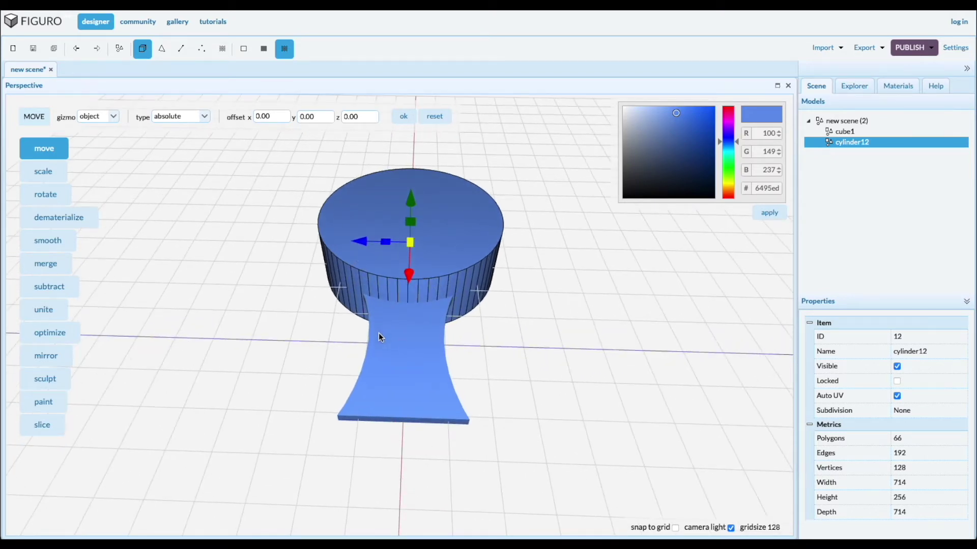
drag(379, 334, 379, 342)
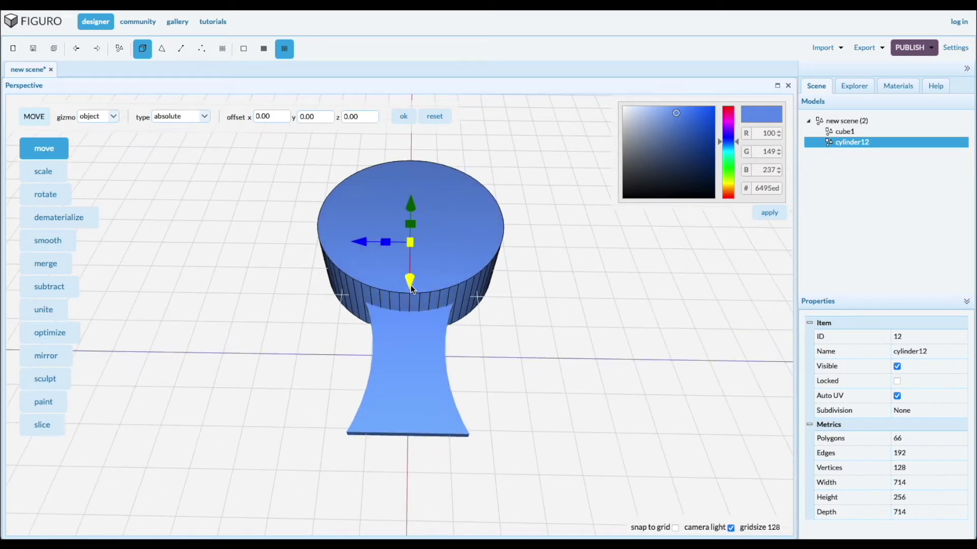
mouse_move(411, 284)
mouse_down()
mouse_move(409, 269)
mouse_move(401, 277)
mouse_up()
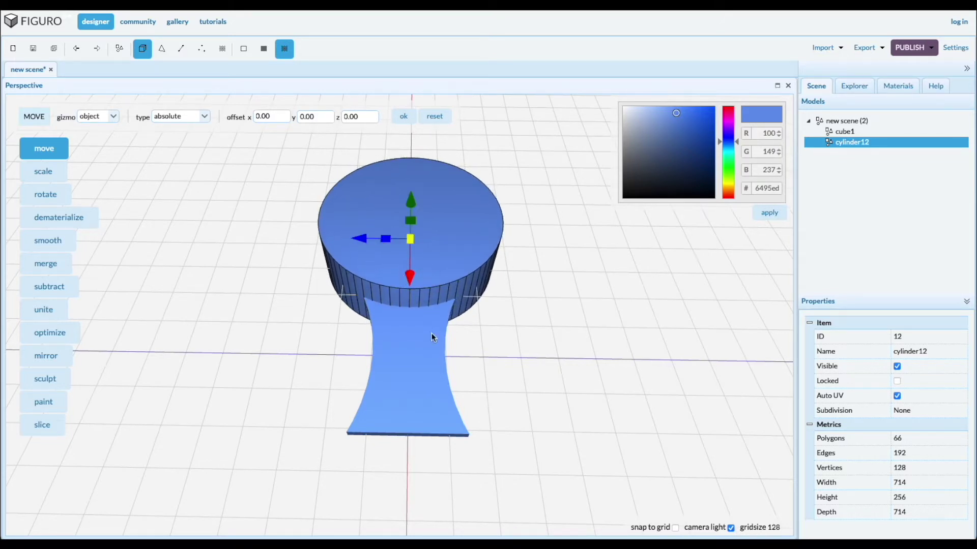
mouse_move(520, 411)
mouse_down()
mouse_move(514, 398)
mouse_move(556, 416)
mouse_move(290, 256)
mouse_up()
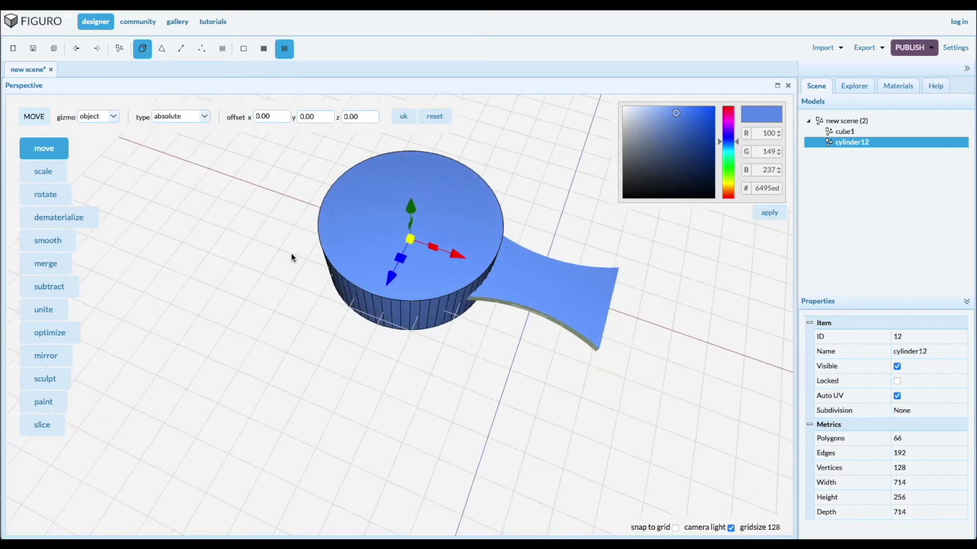
drag(317, 366, 325, 352)
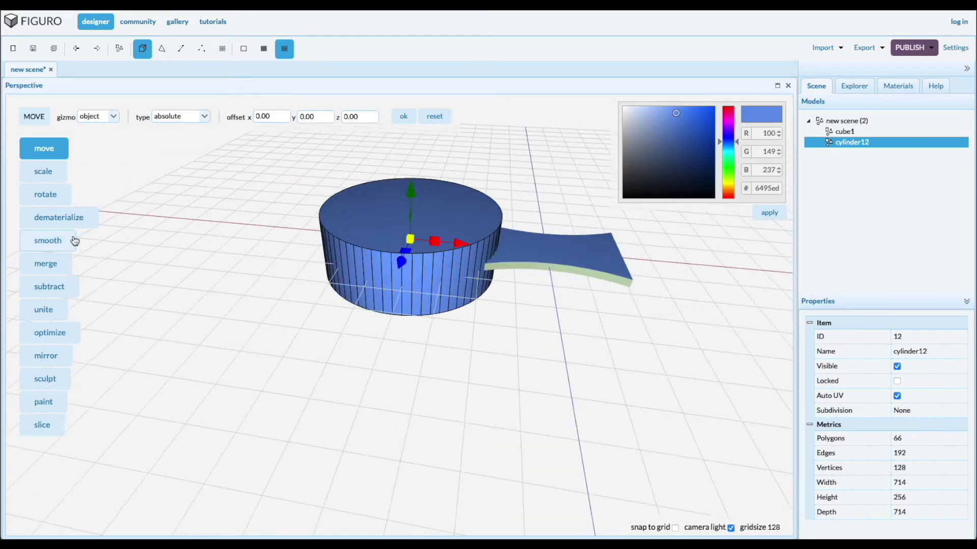
click(46, 171)
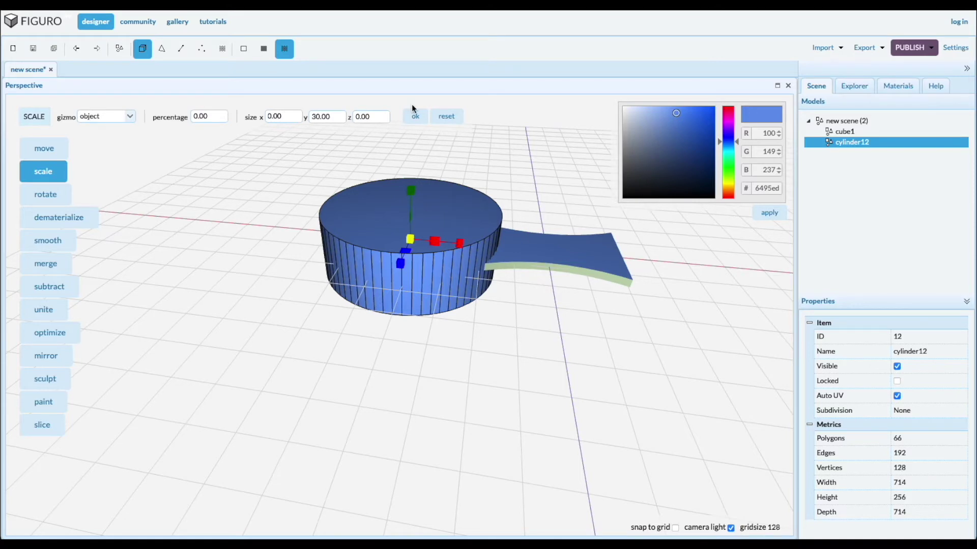
Step: Scale cylinder12 to height 30, making a thin disc at the plate's end
click(412, 117)
scroll(398, 332, down, 1)
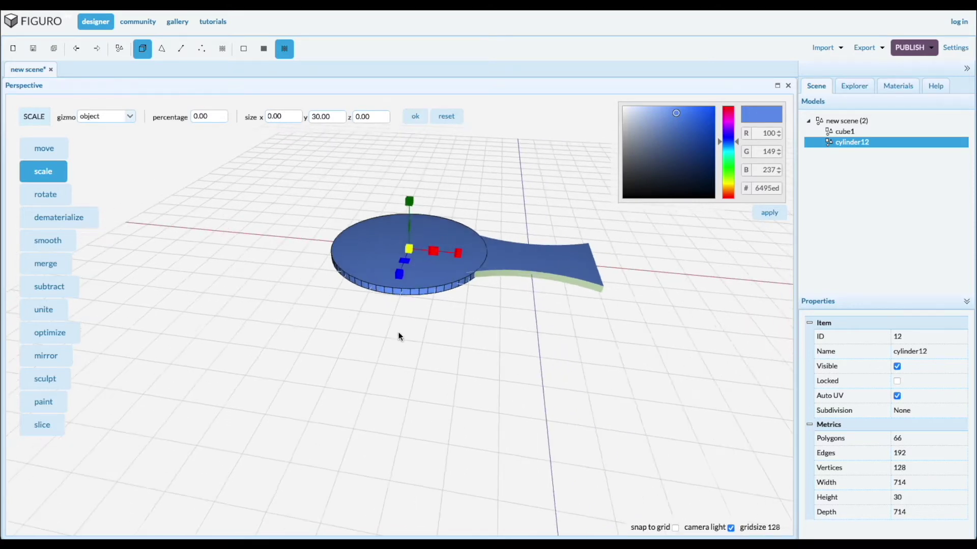
scroll(396, 342, down, 1)
scroll(416, 240, up, 2)
scroll(425, 241, up, 1)
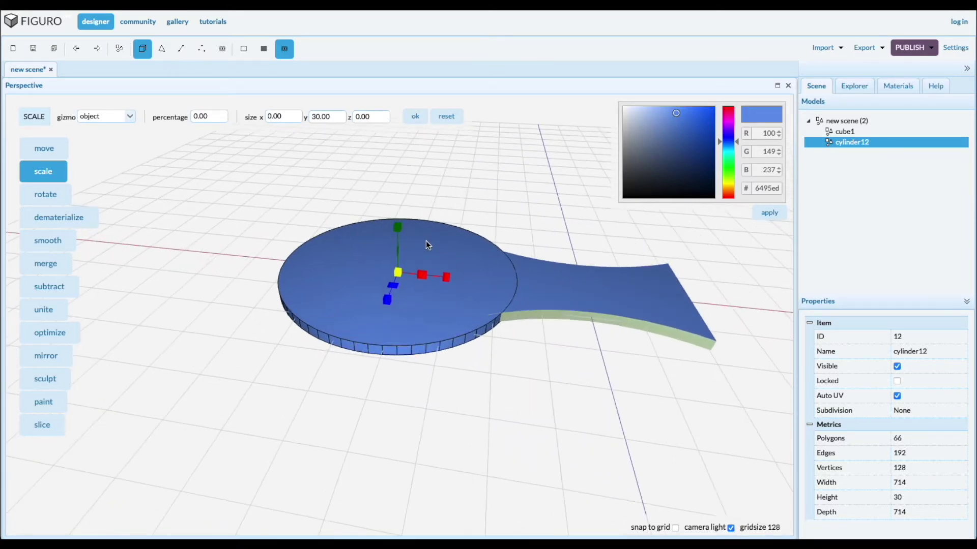
drag(451, 407, 451, 425)
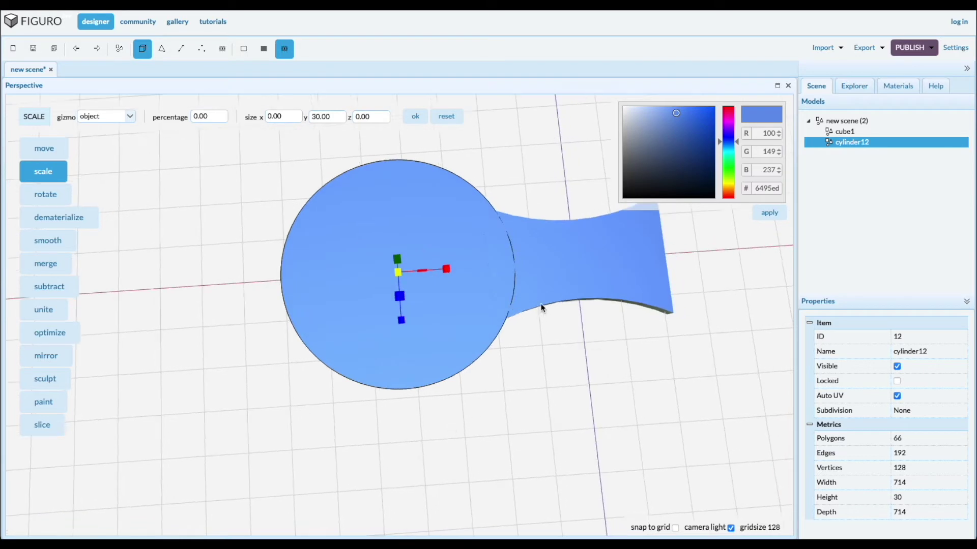
click(585, 259)
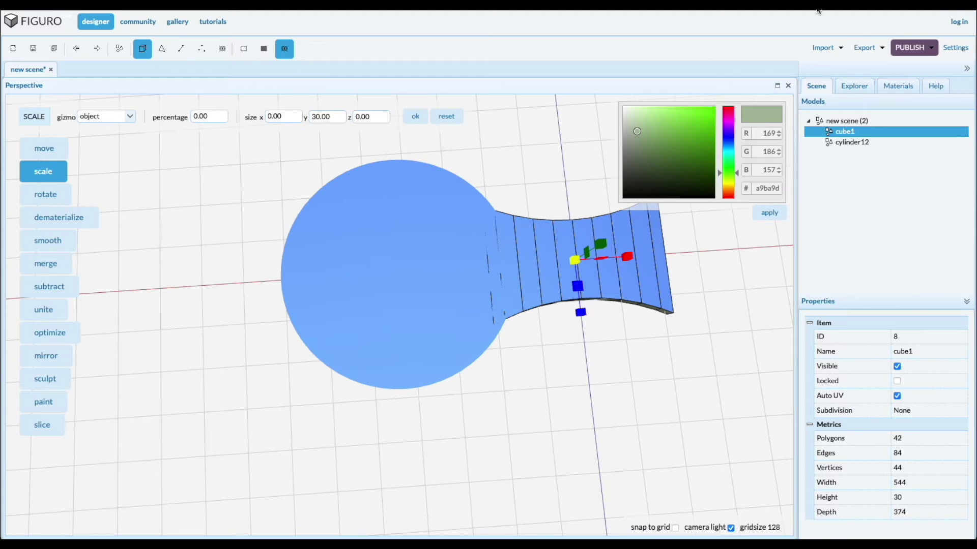
click(852, 143)
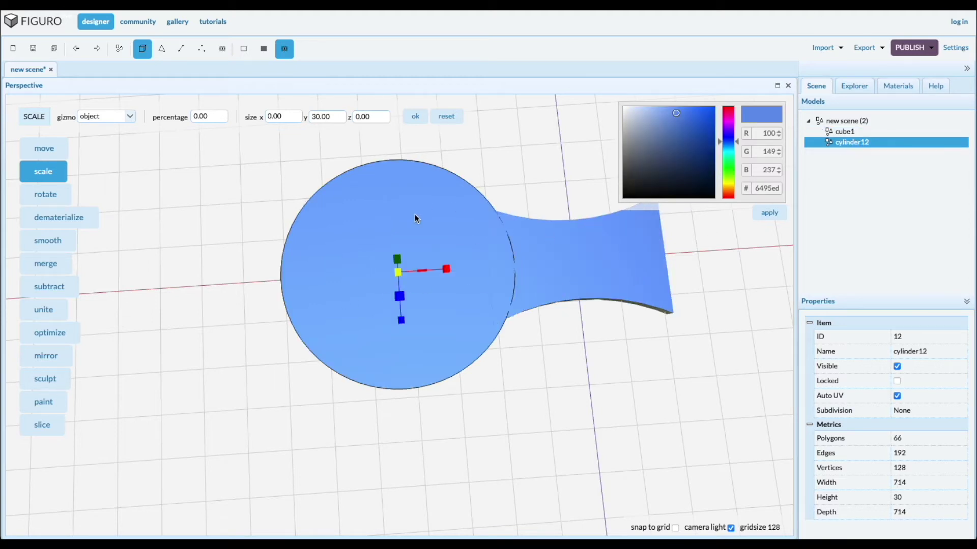
Step: Duplicate the flattened disc
drag(512, 418, 508, 409)
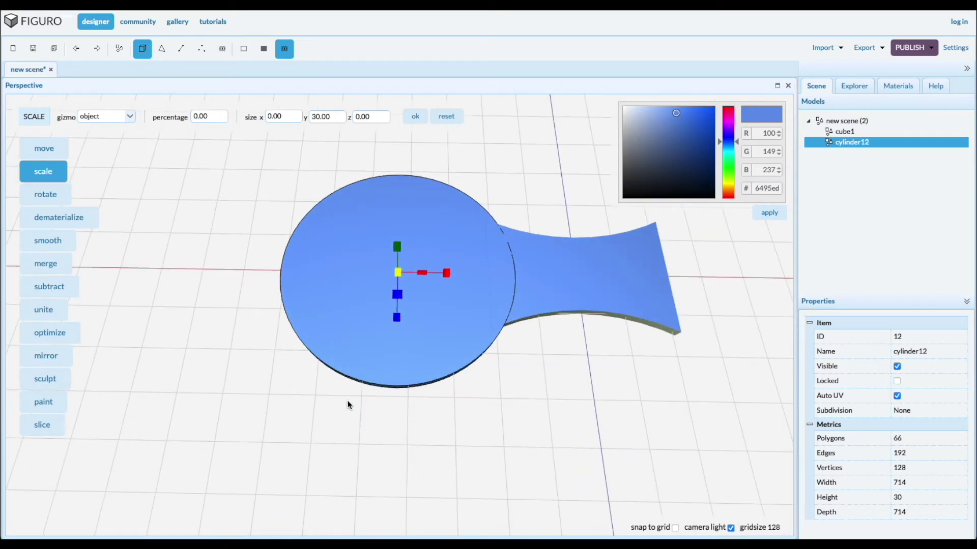
drag(351, 405, 348, 394)
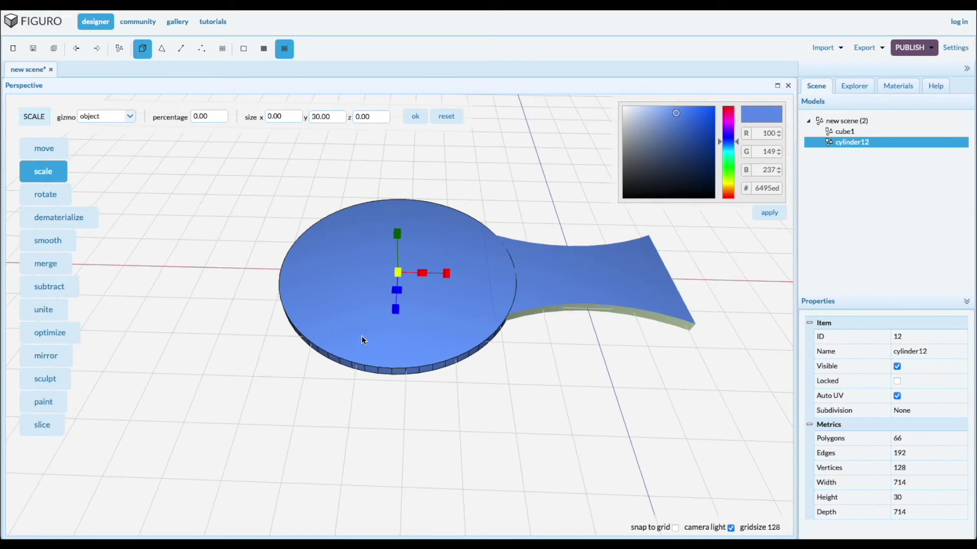
key(ctrl+d)
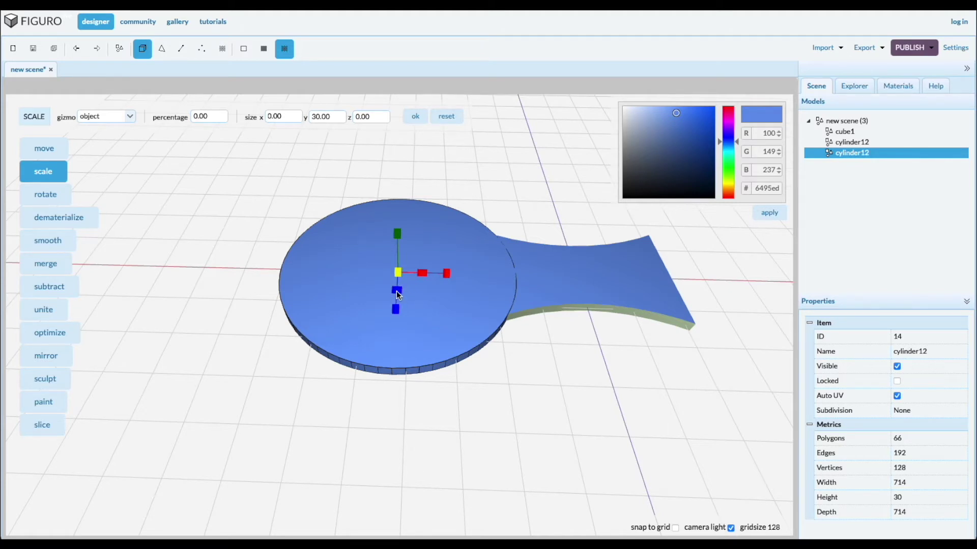
Step: Shrink the duplicate disc to a narrower 484 width
drag(397, 291, 368, 285)
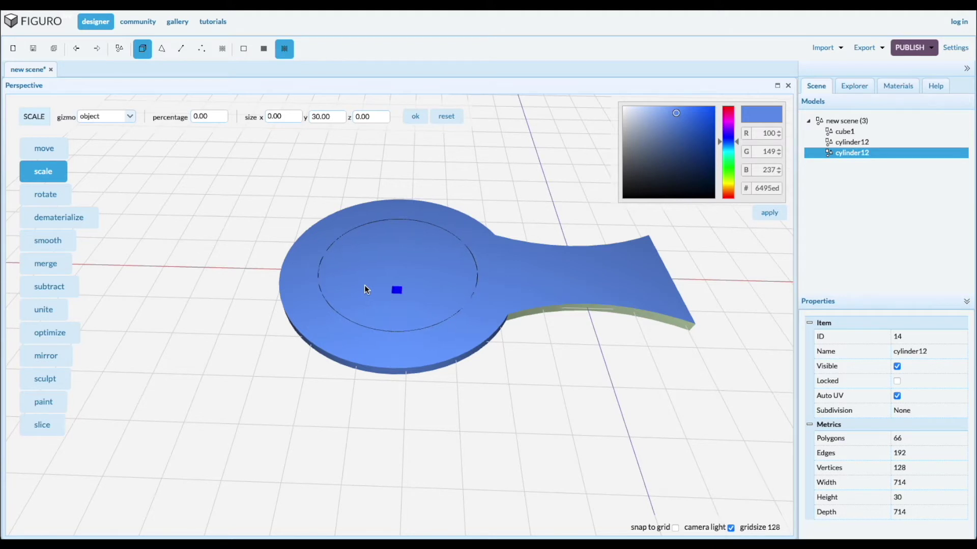
drag(368, 285, 364, 285)
click(566, 281)
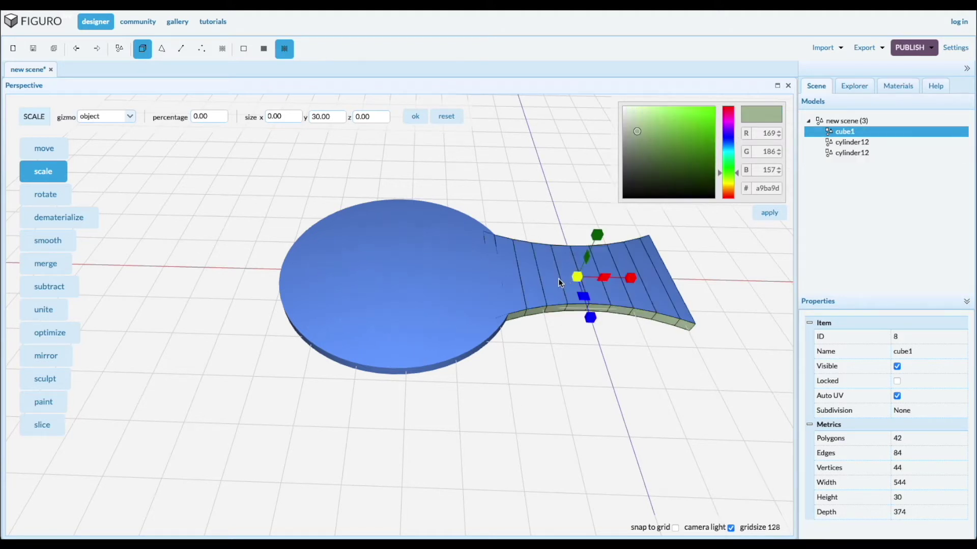
click(854, 153)
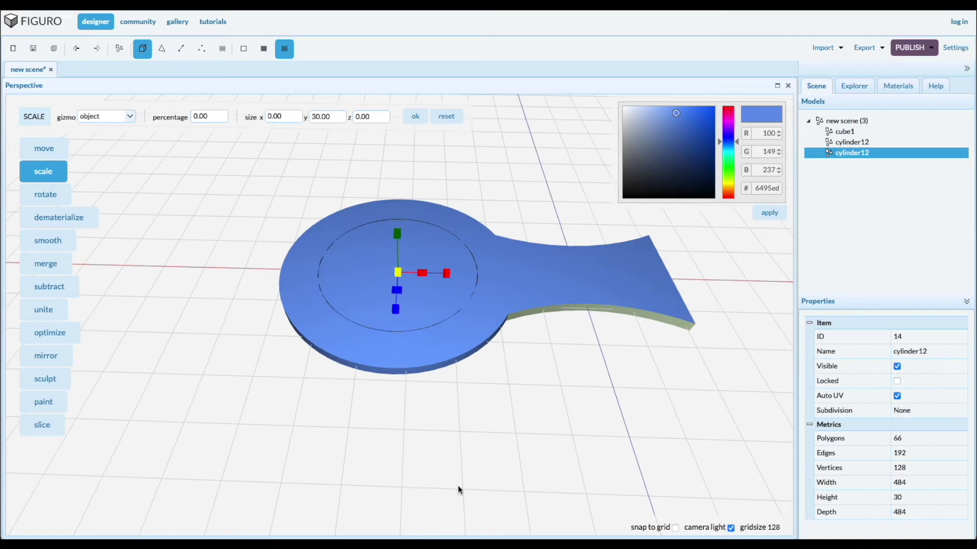
Step: Stretch the narrow disc up to 593 high, forming a pin through the disc
middle_drag(460, 491, 452, 423)
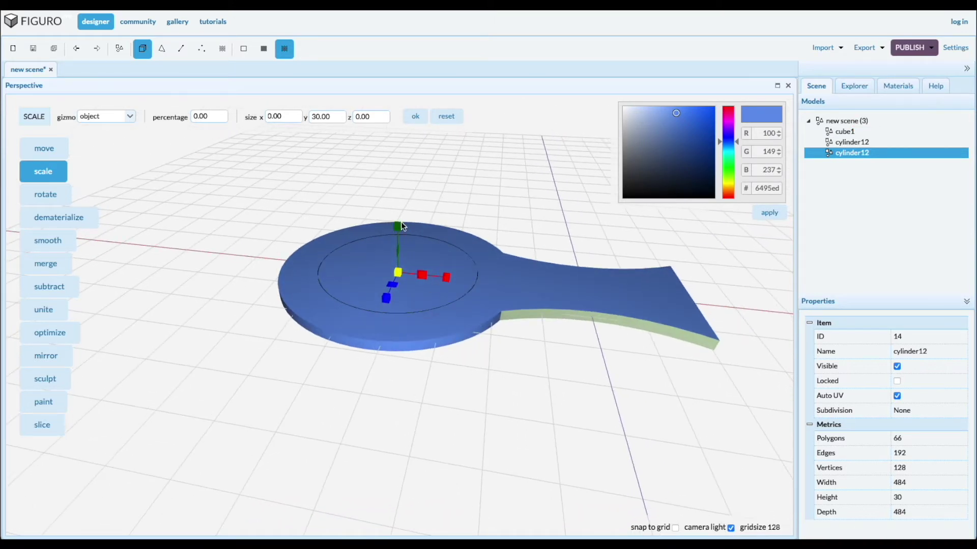
drag(397, 226, 396, 134)
scroll(398, 330, down, 3)
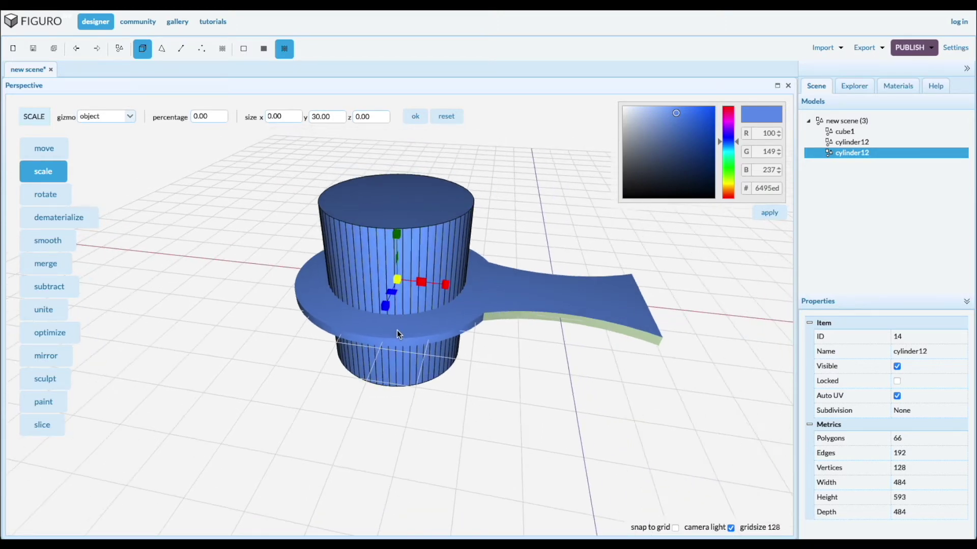
middle_drag(491, 535, 498, 458)
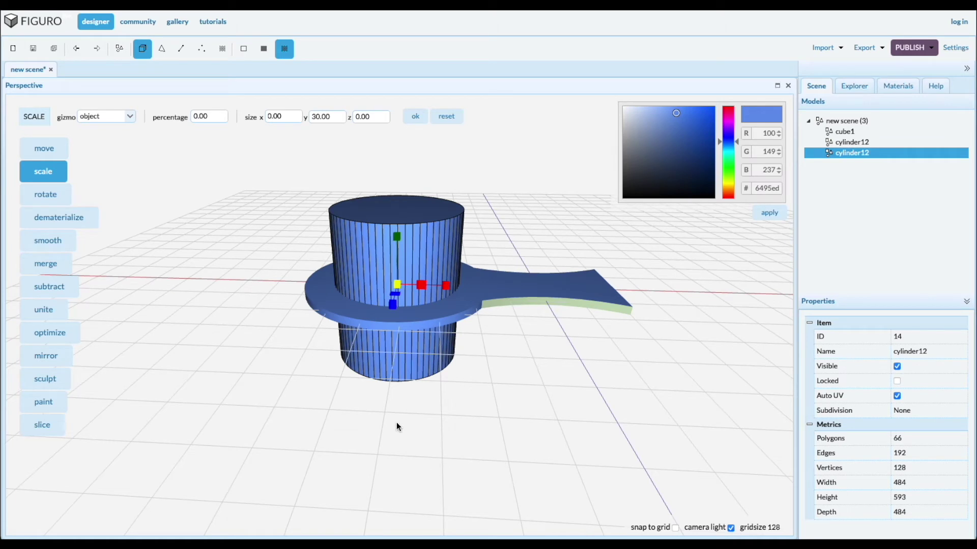
click(390, 362)
Step: Duplicate the pin and subtract it from the disc to cut a hole
key(ctrl+d)
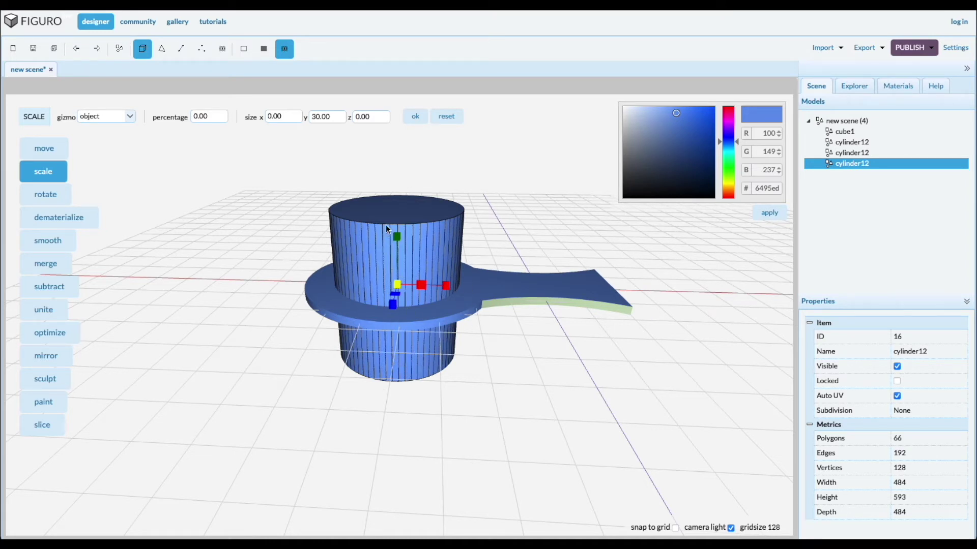
click(334, 314)
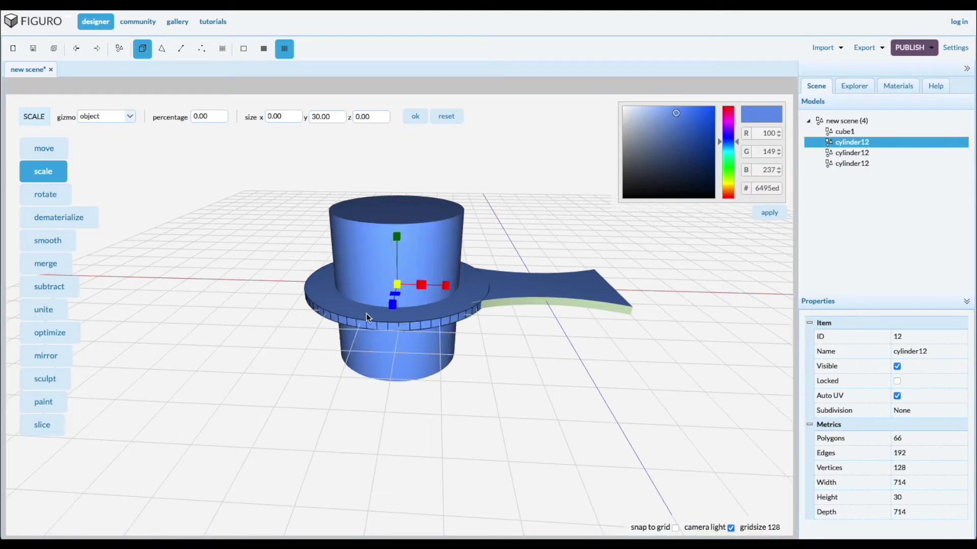
shift+click(379, 262)
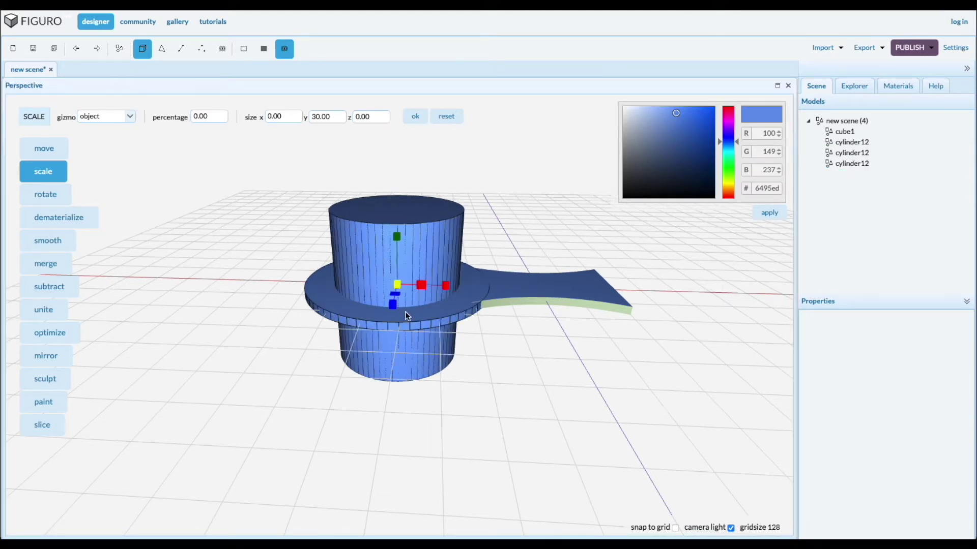
click(45, 290)
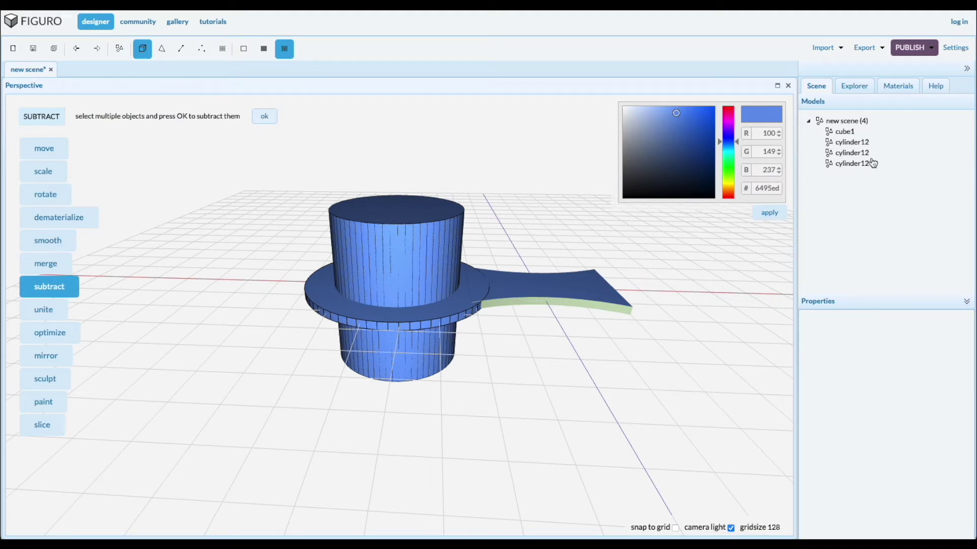
Step: Hide the remaining pin and inspect the holed ring from above
click(852, 142)
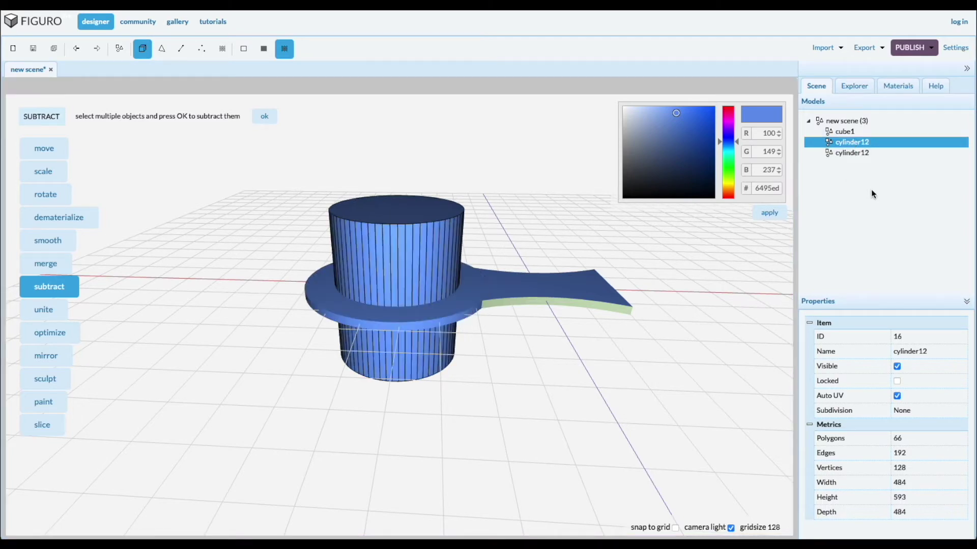
click(897, 367)
mouse_move(502, 392)
mouse_down()
mouse_move(497, 427)
mouse_move(500, 395)
mouse_up()
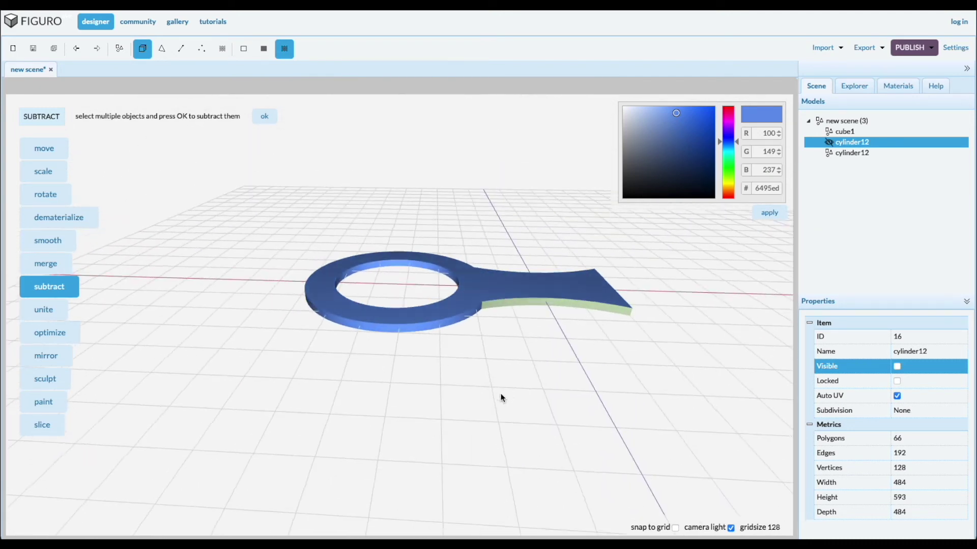
Step: Show the pin again and mirror the holed ring on the z axis
click(897, 366)
drag(454, 411, 477, 455)
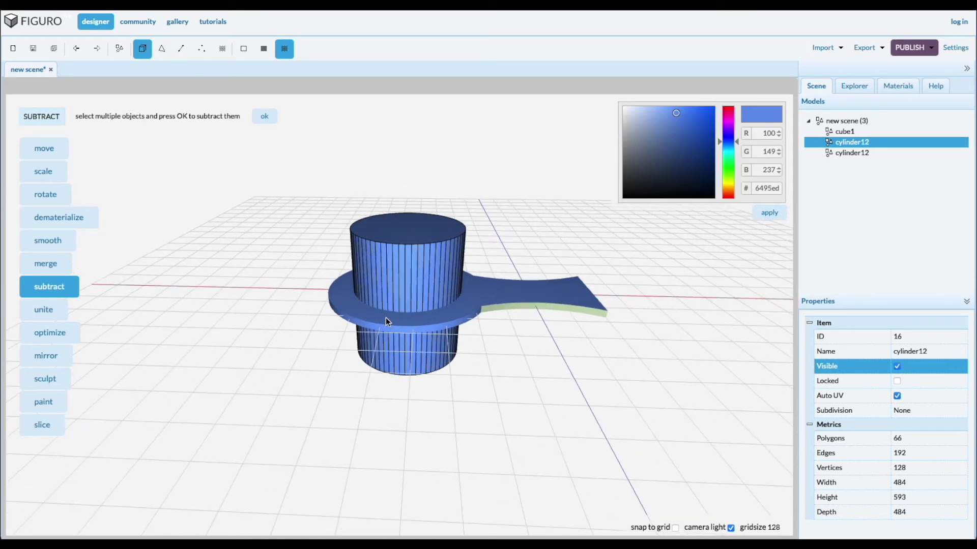
click(850, 155)
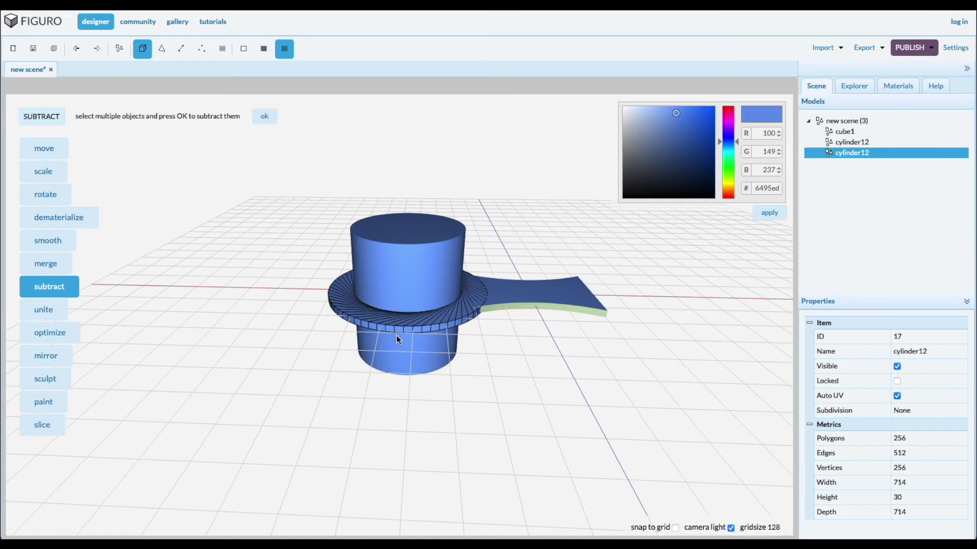
click(51, 357)
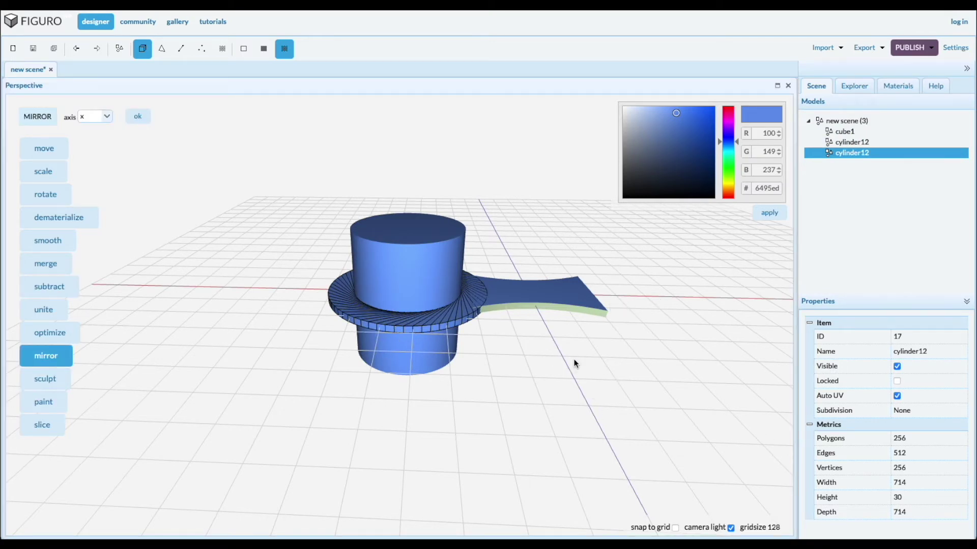
click(106, 119)
click(87, 156)
click(138, 116)
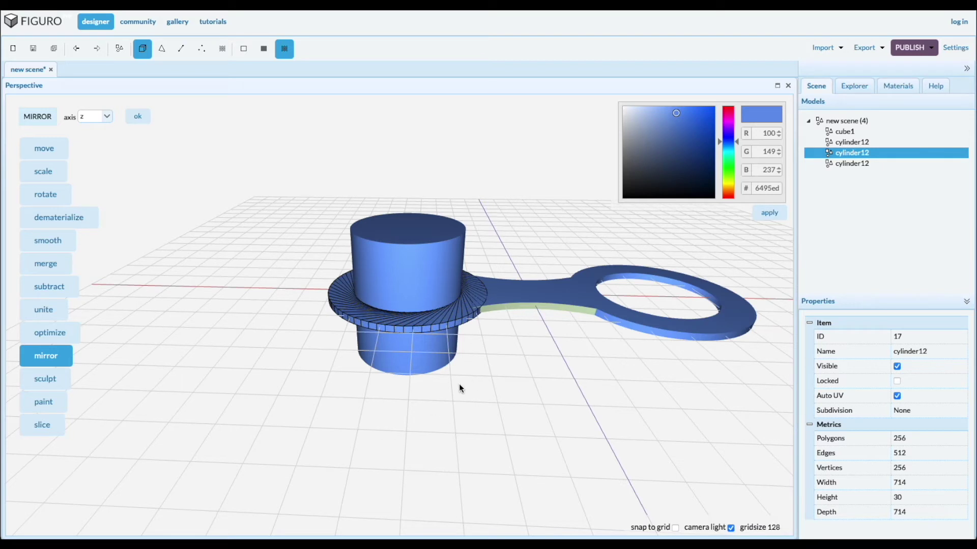
Step: Select the handle and far ring for merging
click(527, 298)
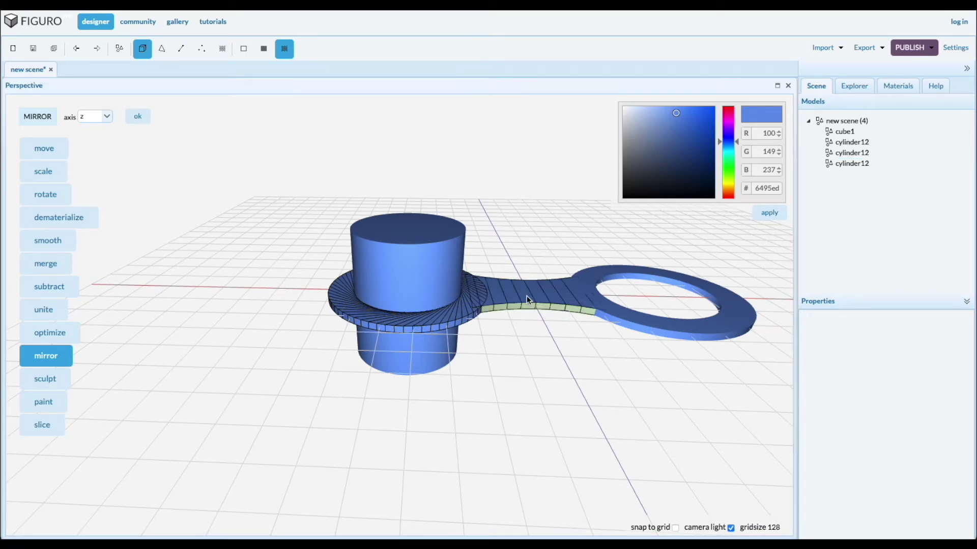
click(653, 326)
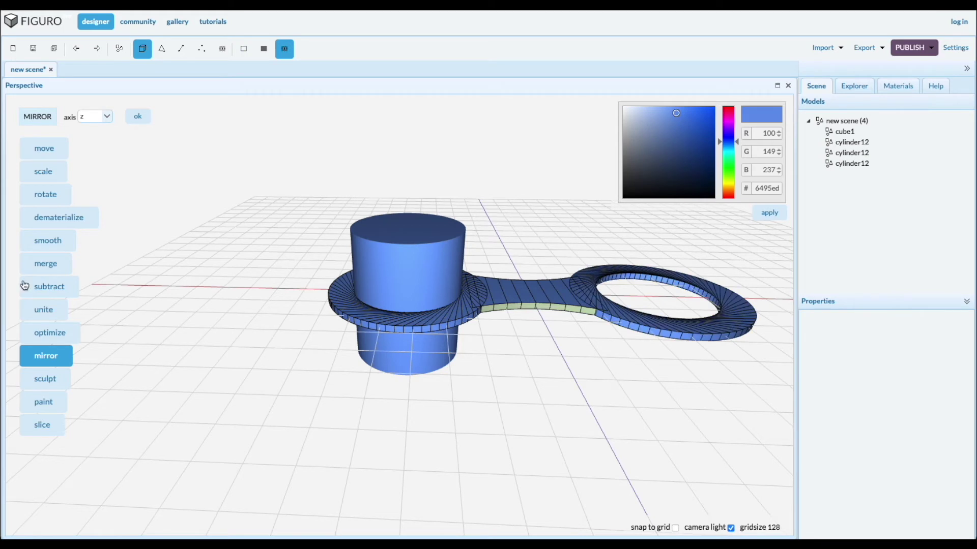
click(46, 263)
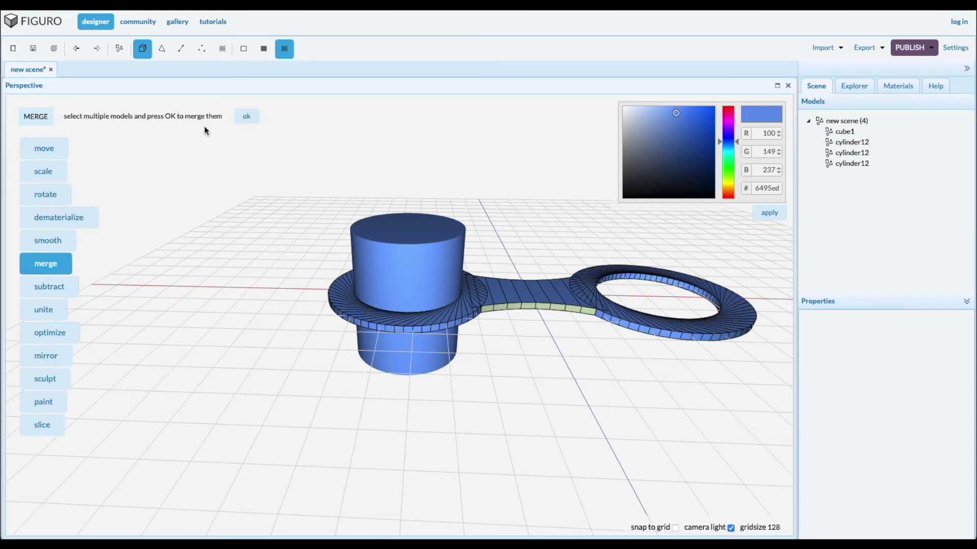
Step: Merge handle and rings into one plate, then mirror the pin to the other ring
click(245, 119)
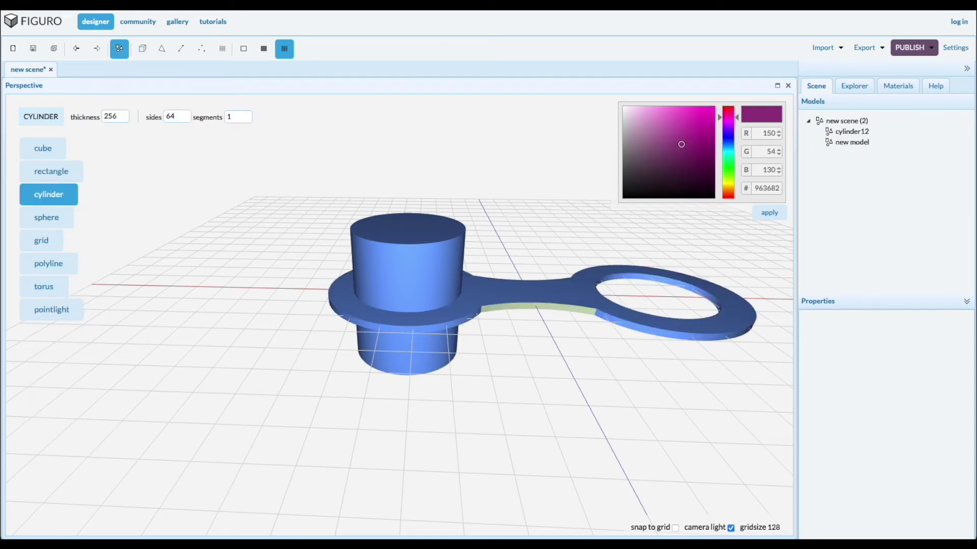
click(402, 268)
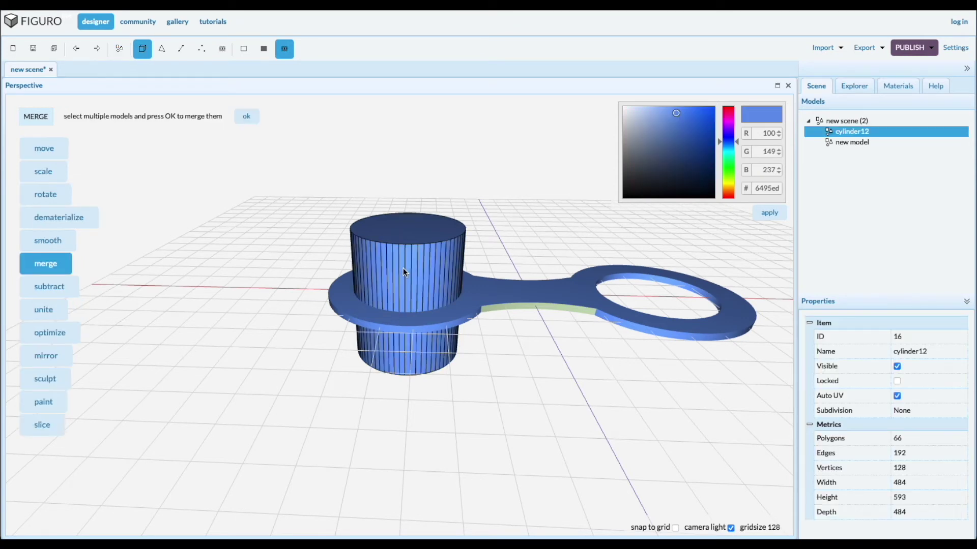
click(42, 358)
click(137, 116)
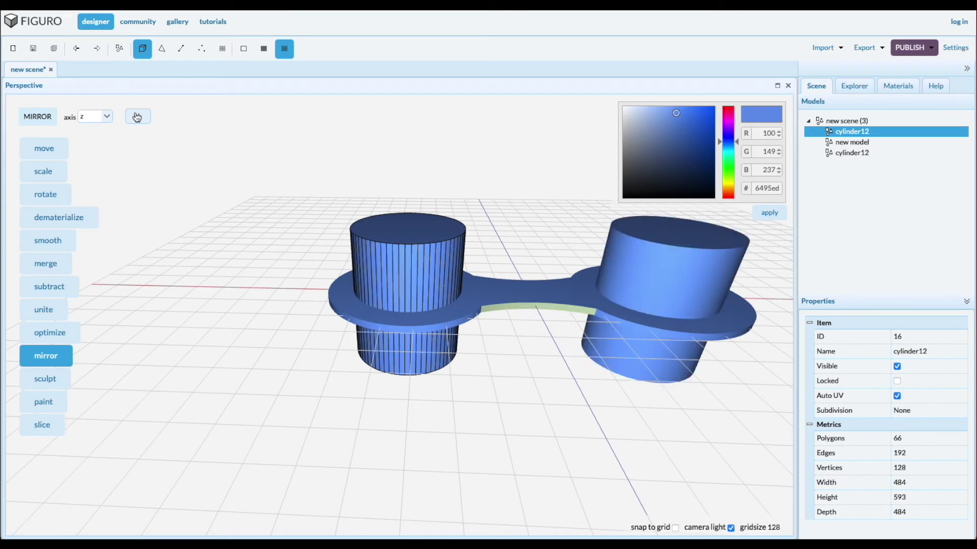
drag(522, 417, 528, 413)
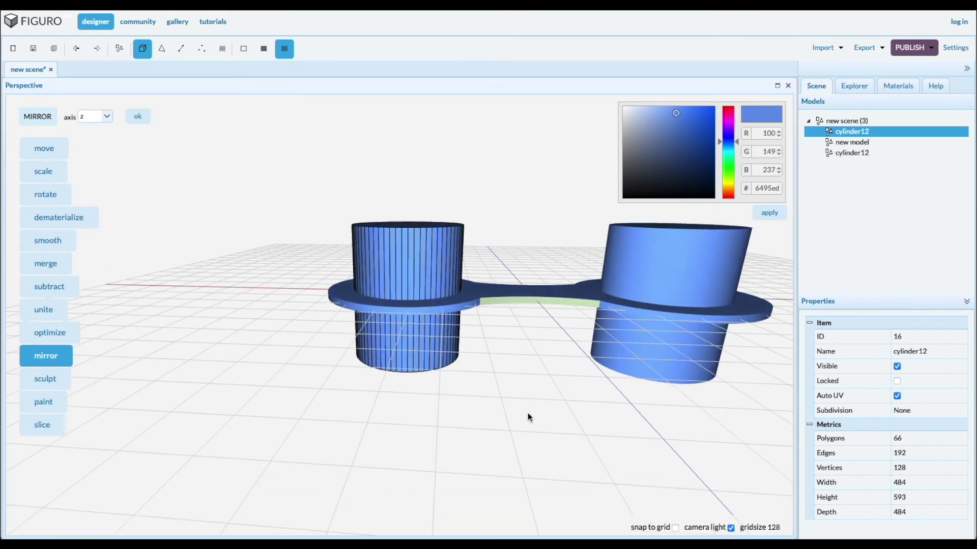
Step: Raise the merged plate up to the pins' tops
click(847, 143)
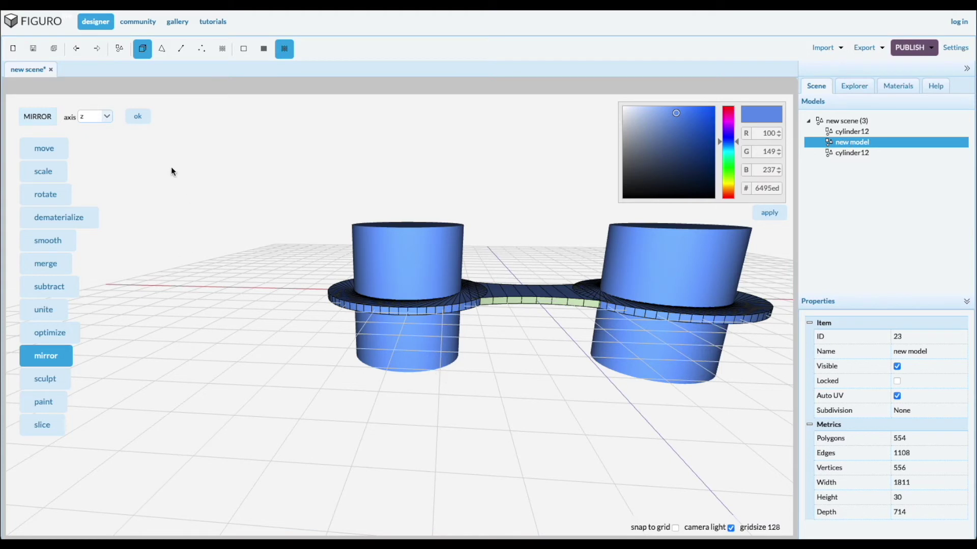
click(49, 157)
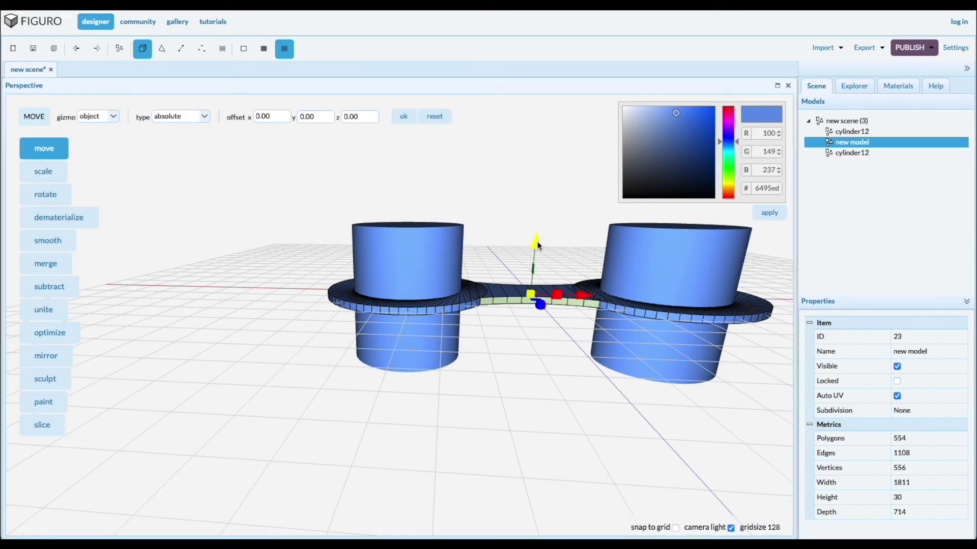
drag(536, 243, 530, 189)
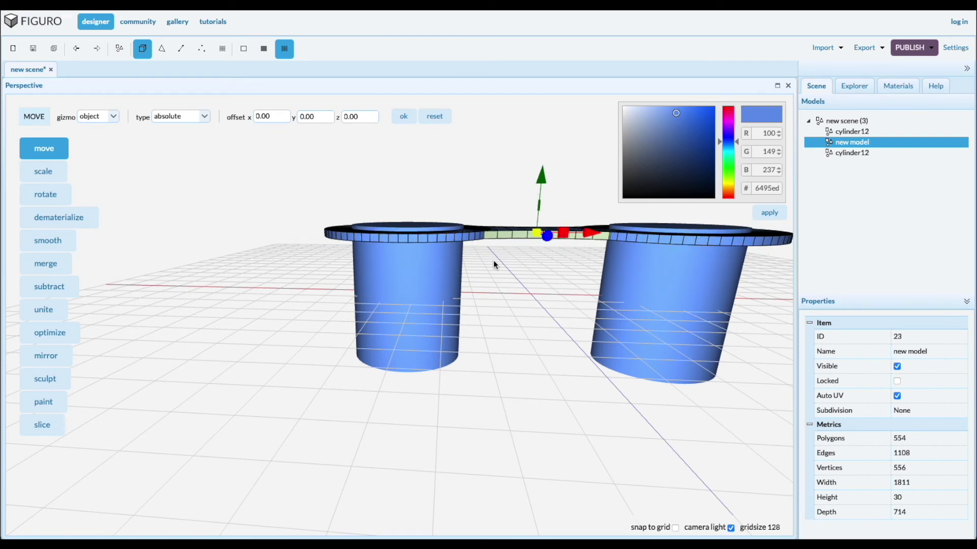
mouse_move(497, 264)
middle_down()
mouse_move(480, 291)
mouse_move(526, 324)
mouse_move(521, 303)
mouse_move(465, 317)
mouse_move(479, 279)
middle_up()
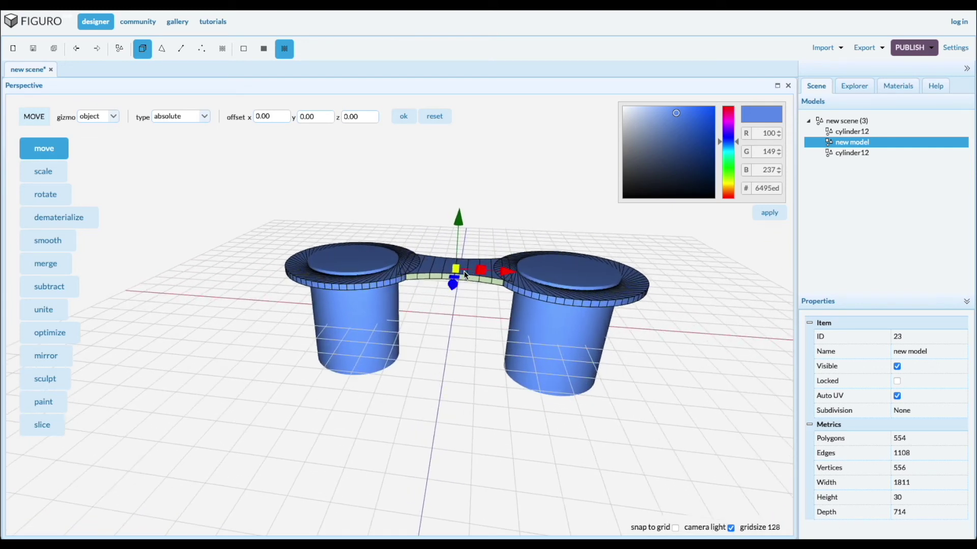
Step: Mirror the merged plate on the y axis to the pins' lower ends, then review the link
click(47, 355)
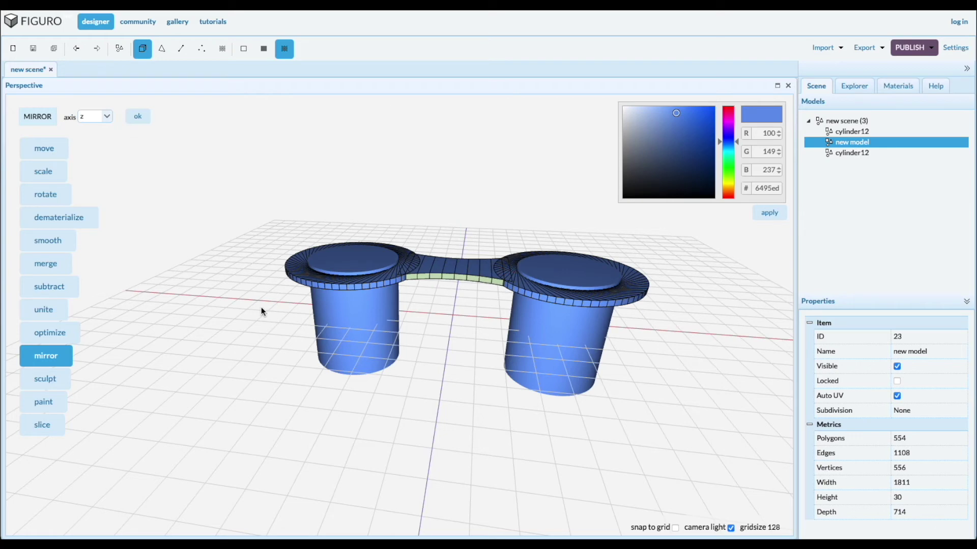
click(105, 117)
click(96, 143)
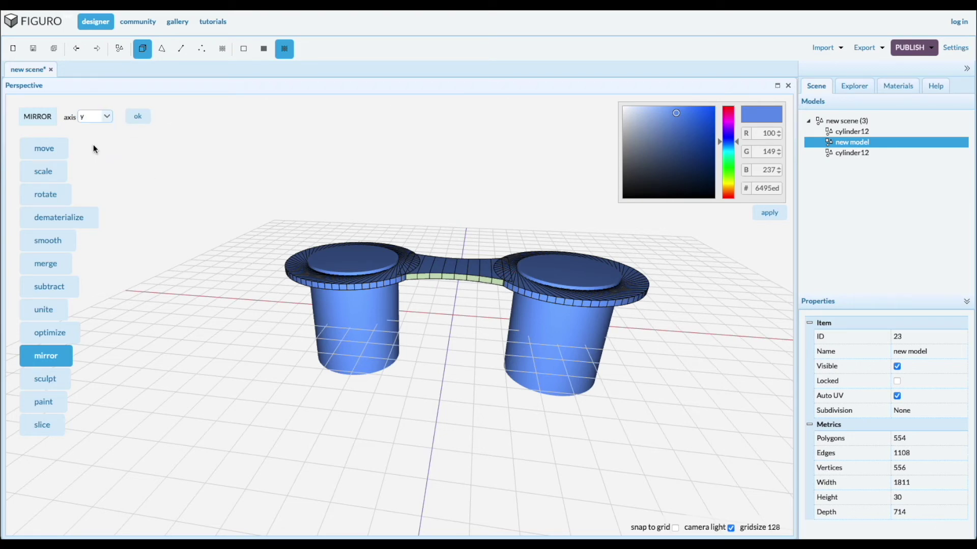
click(138, 117)
mouse_move(425, 517)
mouse_down()
mouse_move(441, 474)
mouse_move(444, 490)
mouse_up()
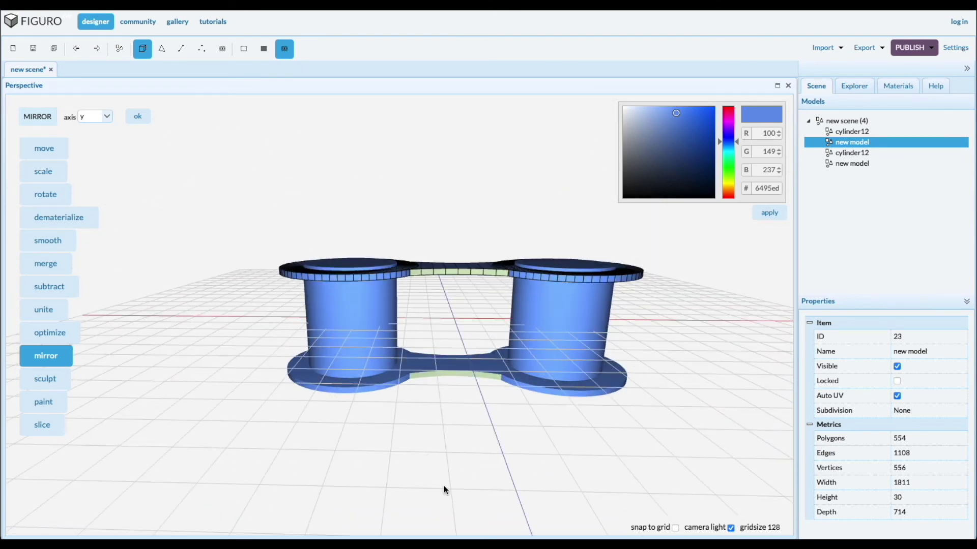
drag(404, 417, 405, 424)
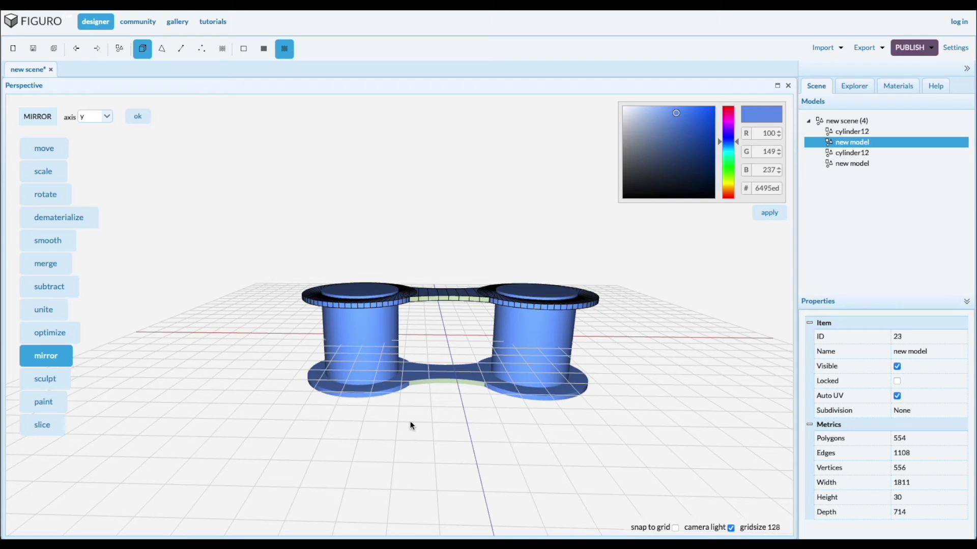
click(426, 387)
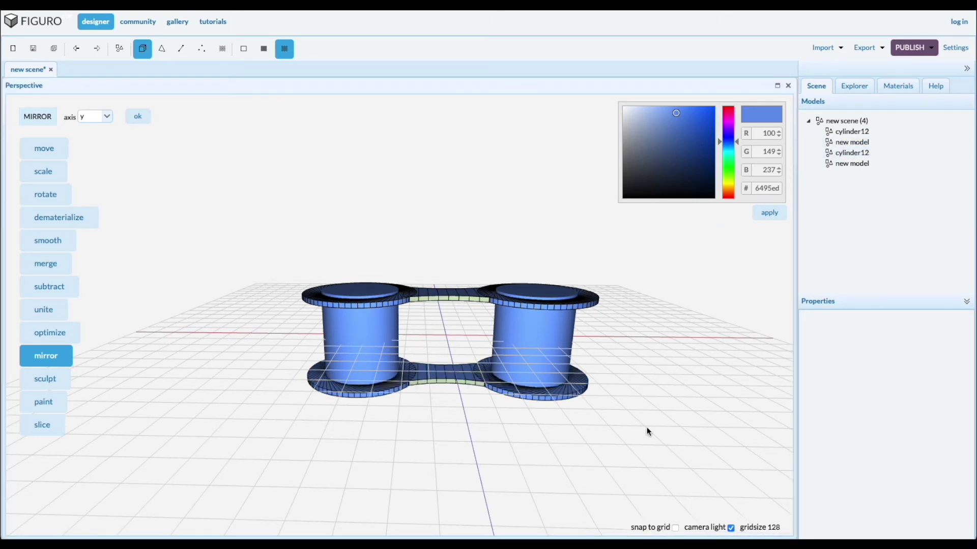
Step: Copy the selected top and bottom link plates and paste them into the scene
right_click(669, 344)
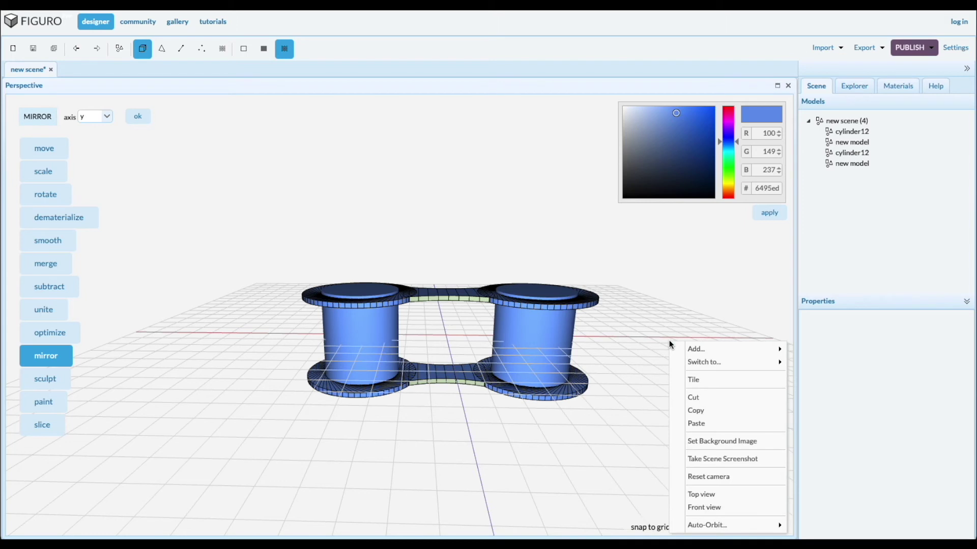
click(702, 413)
right_click(689, 366)
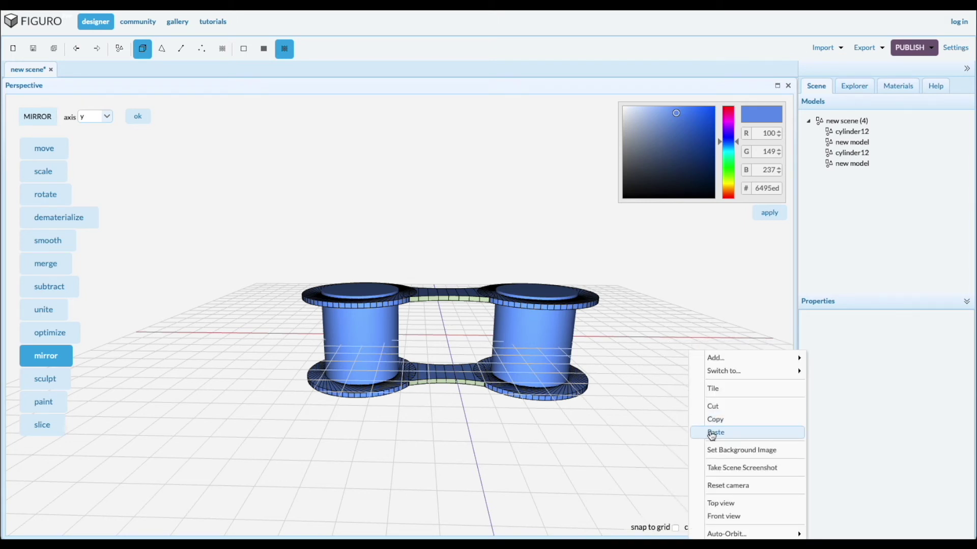
click(711, 435)
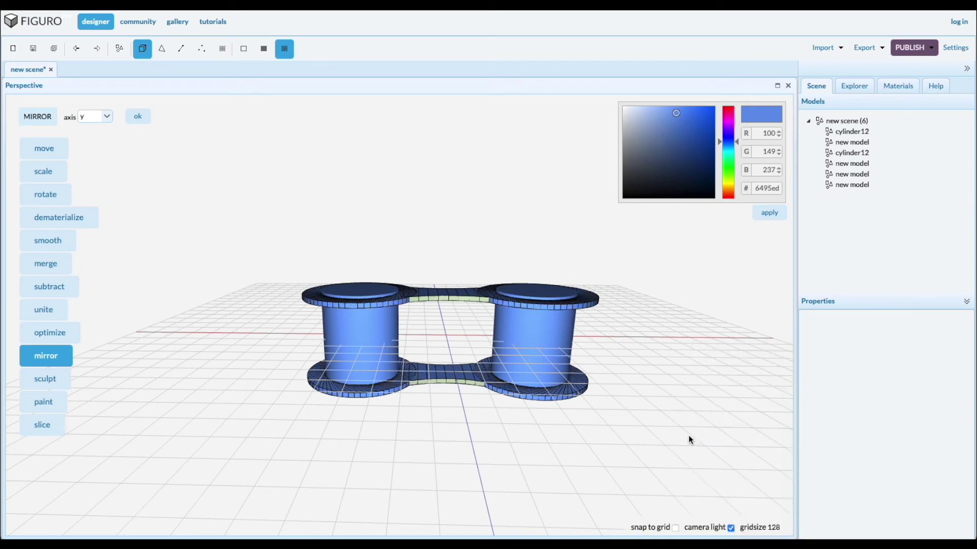
Step: Nest both pasted 'new model' plates under cylinder12 in the Scene tree, then select cylinder12
click(848, 135)
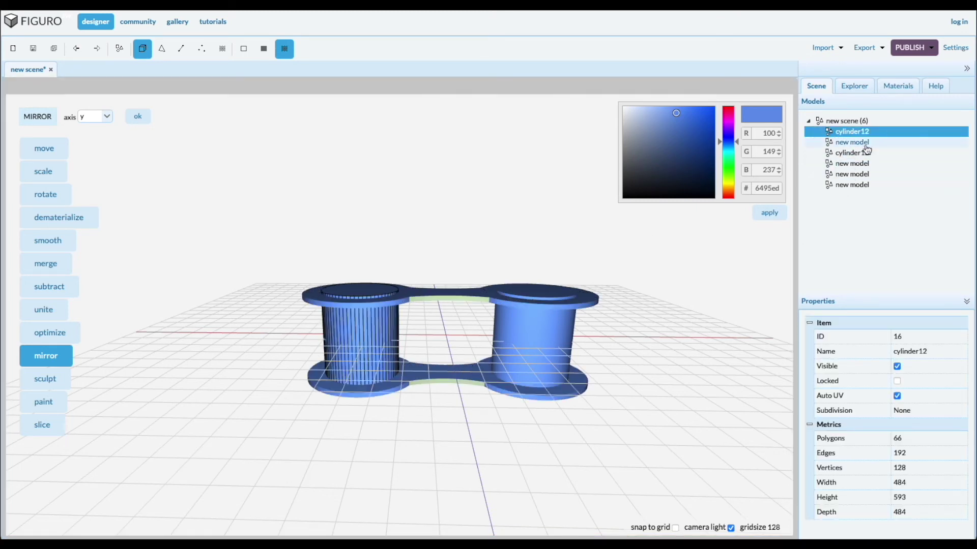
click(848, 144)
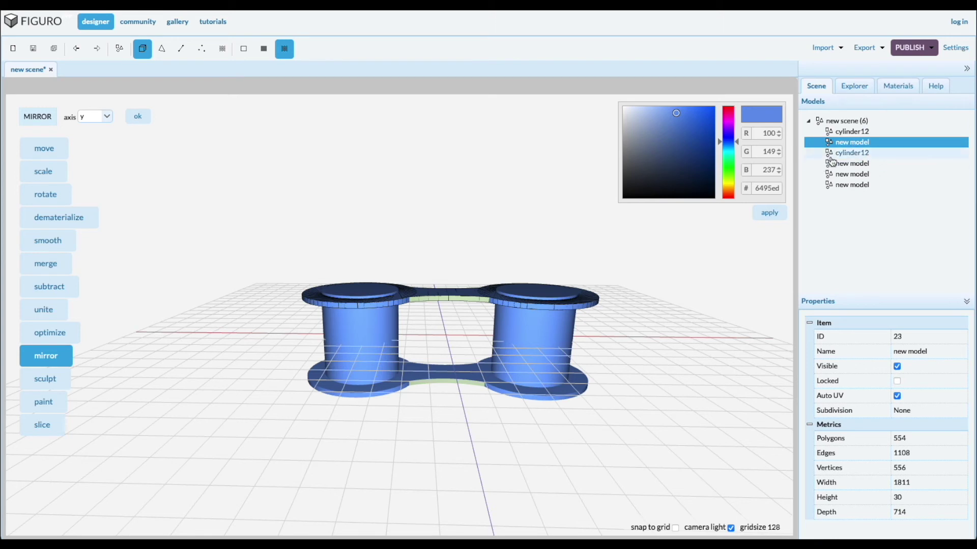
drag(842, 144, 844, 133)
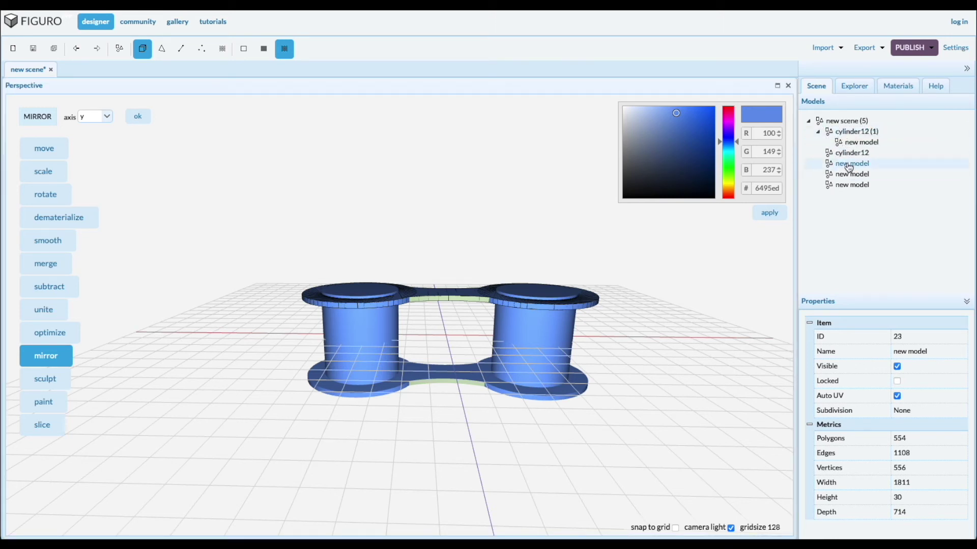
click(848, 164)
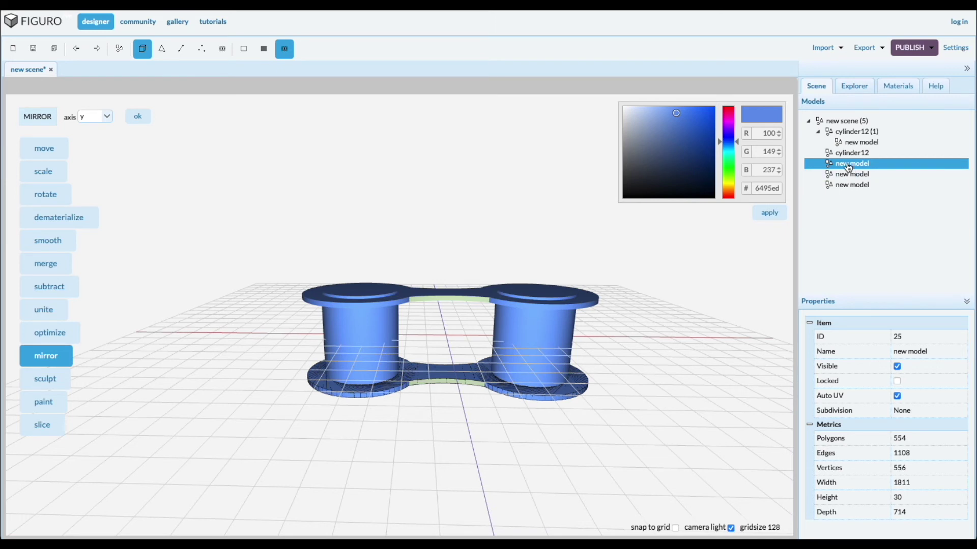
drag(847, 165, 855, 132)
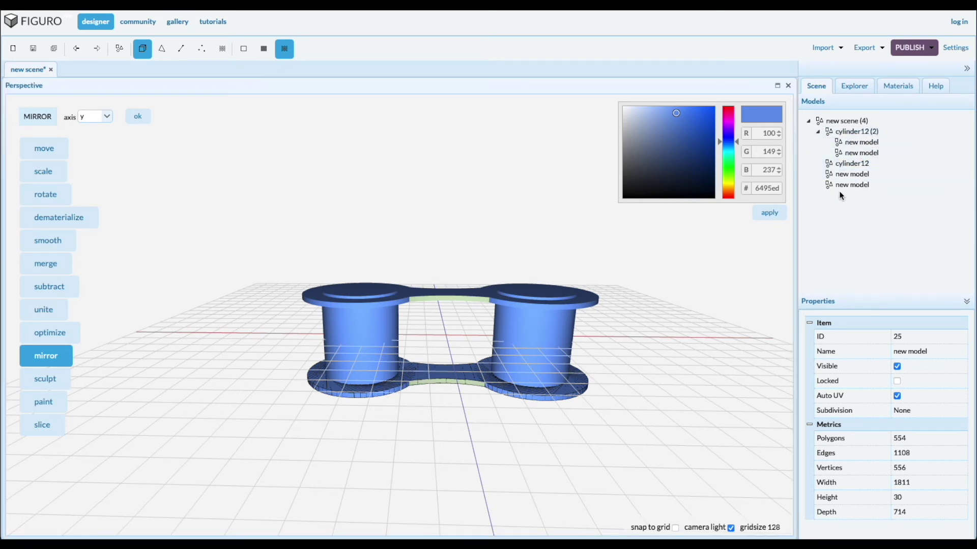
click(855, 133)
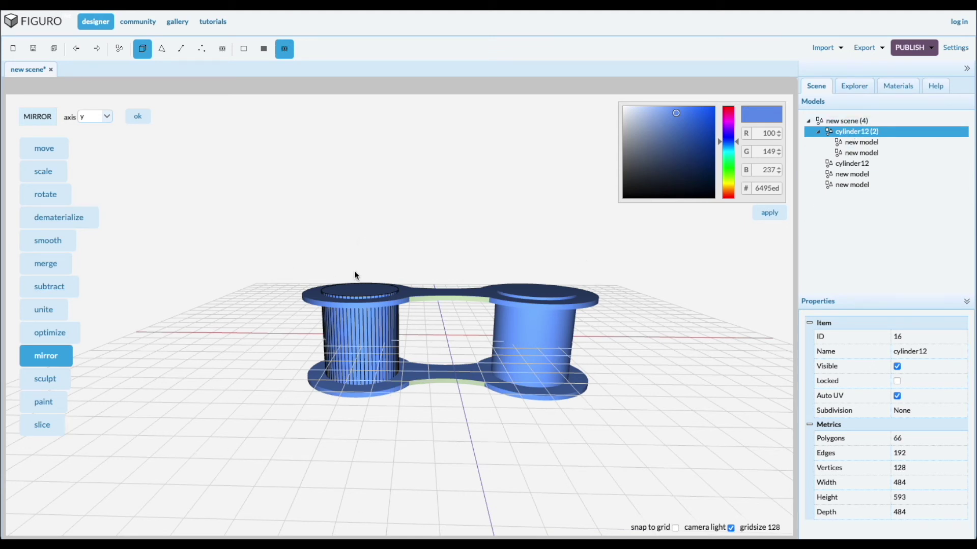
Step: Rotate cylinder12 and its two child plates 150° about the y axis
click(49, 199)
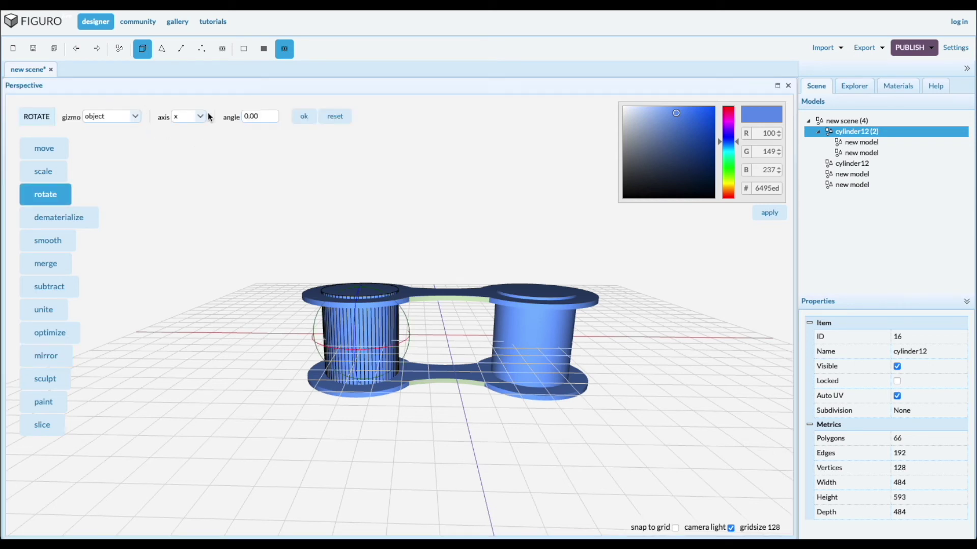
click(202, 117)
click(185, 142)
double_click(254, 116)
text(150)
click(304, 116)
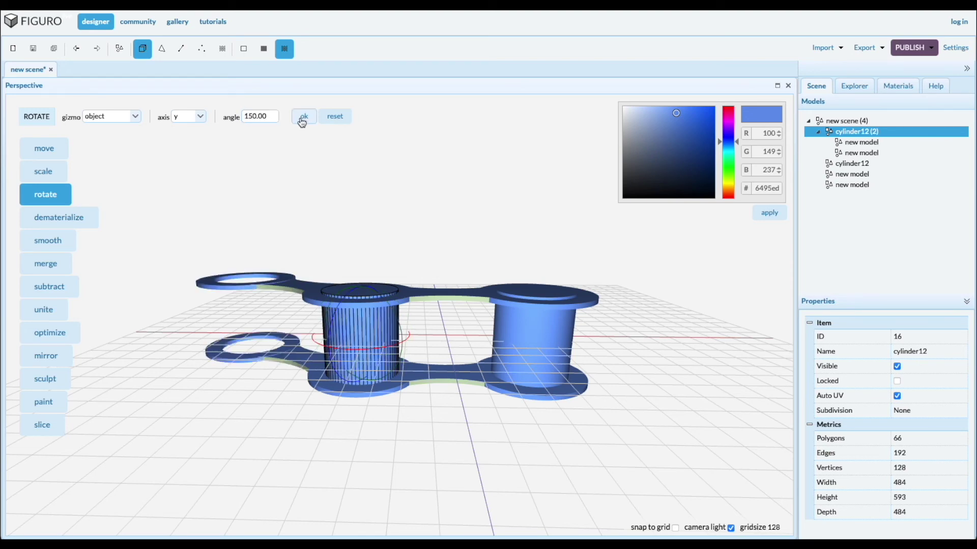
mouse_move(298, 291)
mouse_down()
mouse_move(335, 339)
mouse_move(225, 354)
mouse_move(239, 387)
mouse_move(226, 353)
mouse_move(238, 353)
mouse_up()
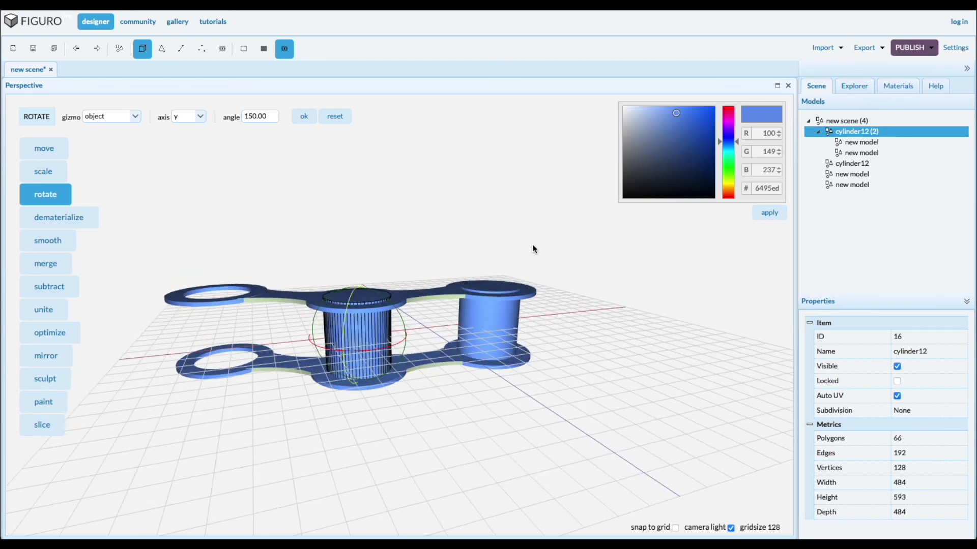
click(847, 143)
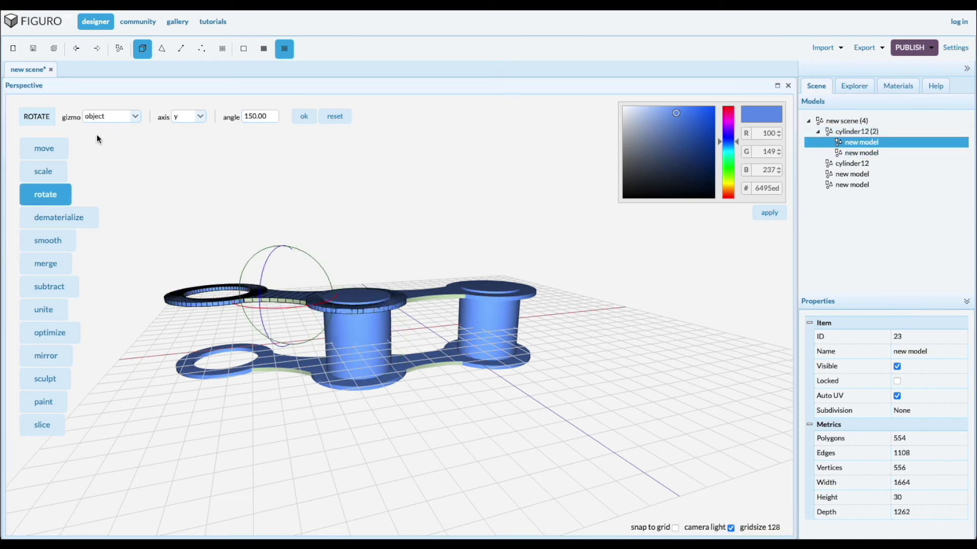
Step: Move the second link's top plate a relative -35 along y
click(47, 153)
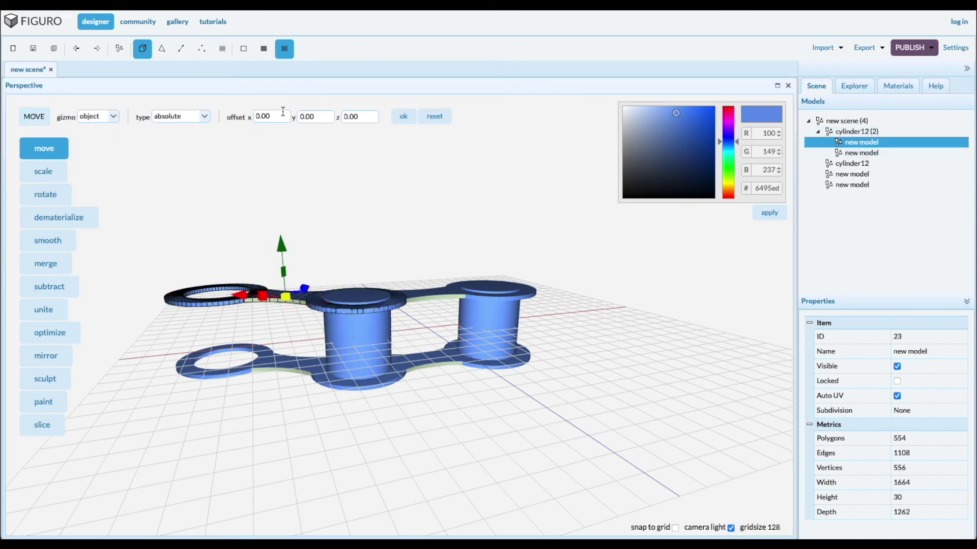
click(205, 117)
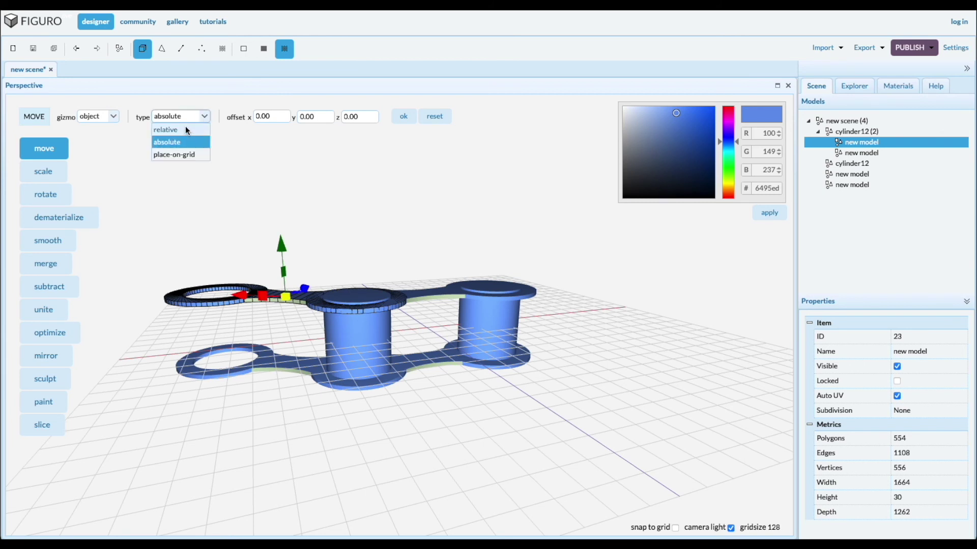
click(185, 129)
double_click(322, 116)
text(-35)
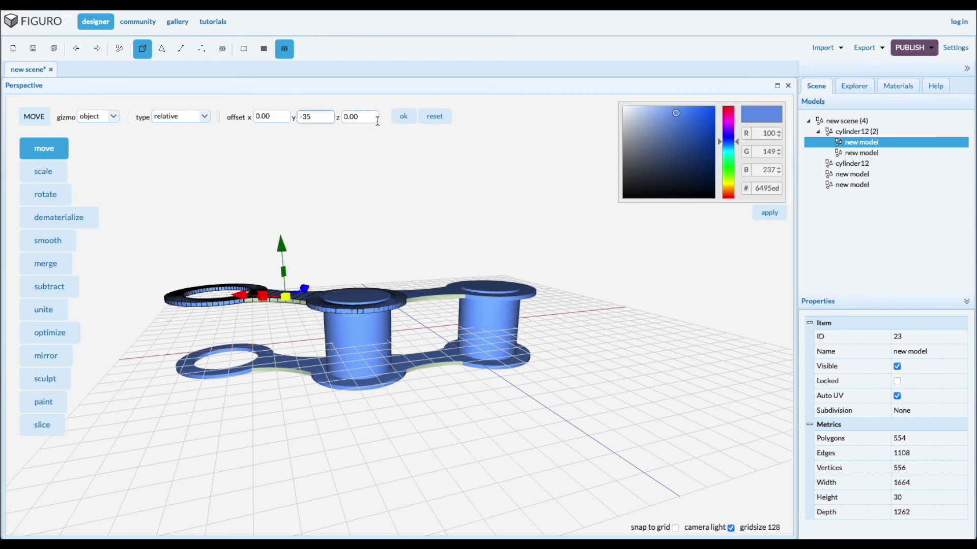
click(402, 118)
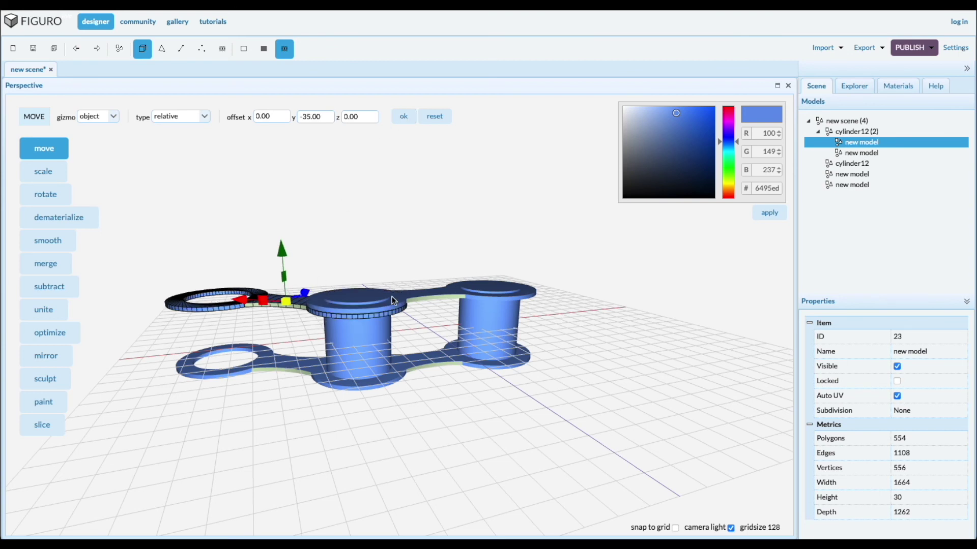
Step: Move the second link's bottom plate a relative +35 along y, then deselect it
click(267, 358)
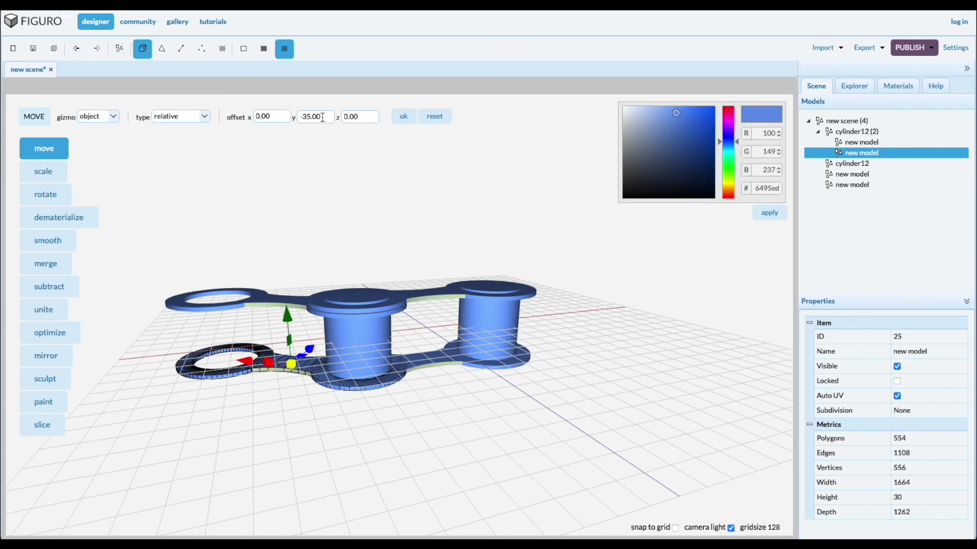
drag(299, 116, 322, 117)
text(35)
click(400, 120)
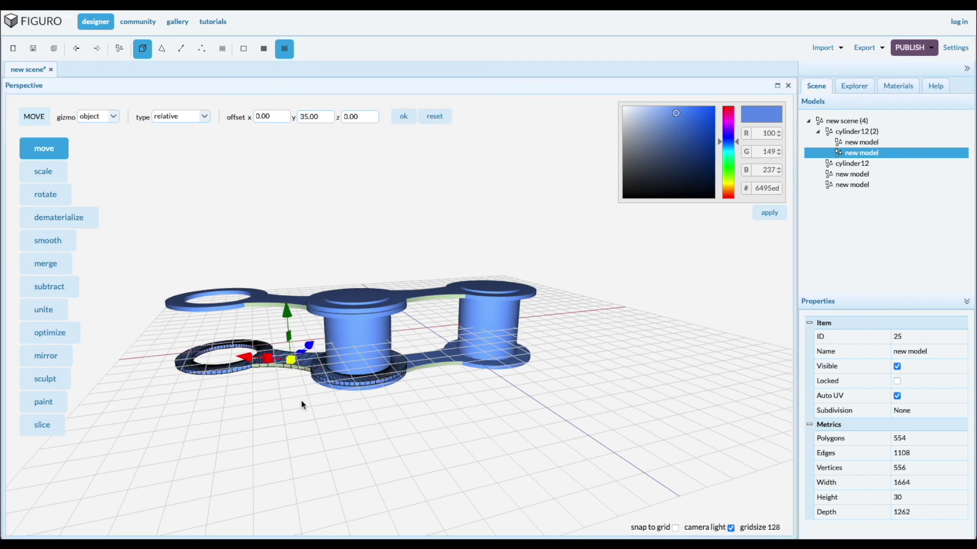
drag(301, 401, 294, 420)
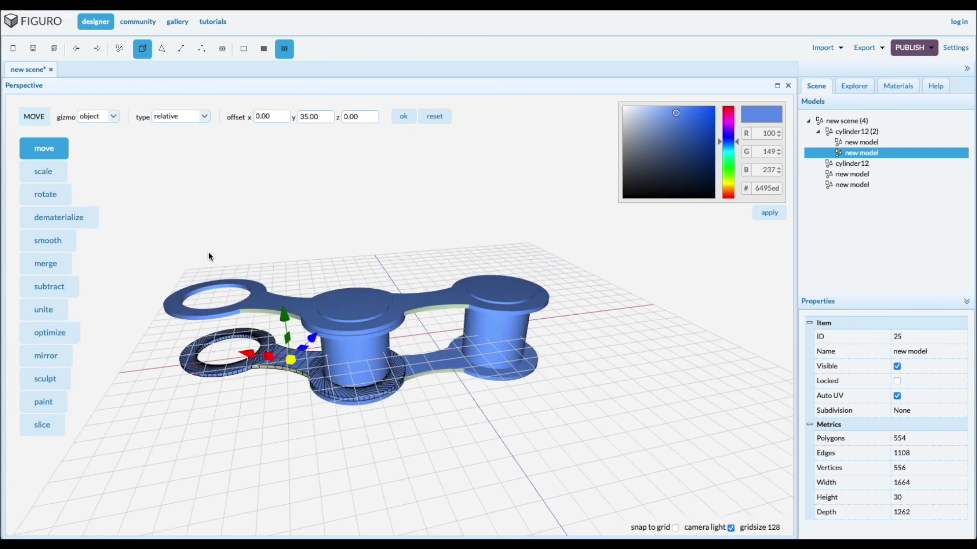
click(148, 249)
Step: Box-select all chain parts and colour them grey 8c8c8c
drag(148, 256, 605, 423)
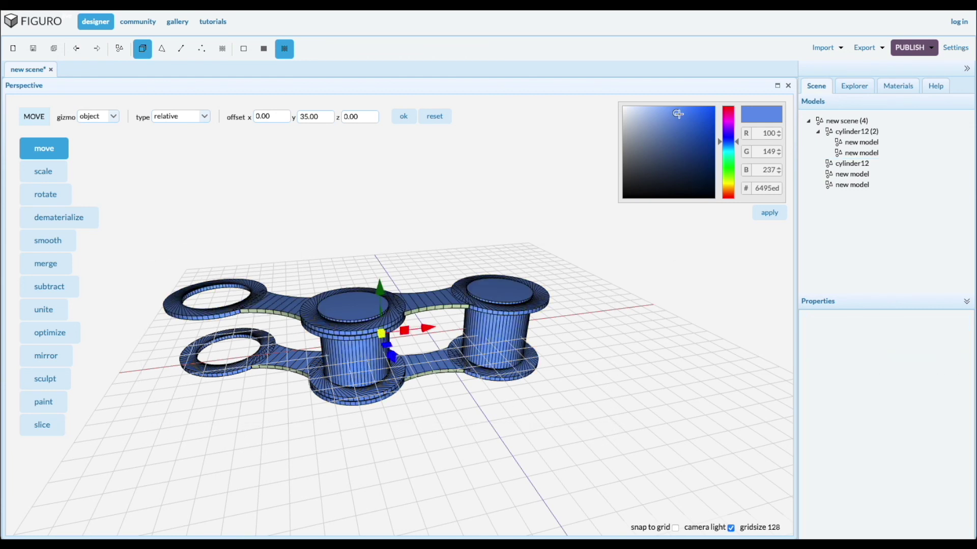
mouse_move(675, 115)
mouse_down()
mouse_move(622, 156)
mouse_move(608, 148)
mouse_up()
click(766, 213)
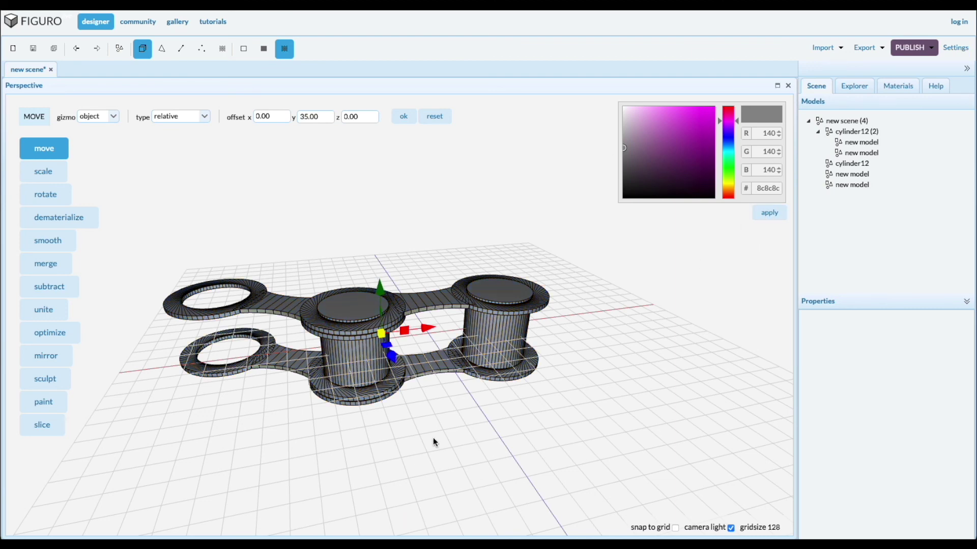
click(411, 456)
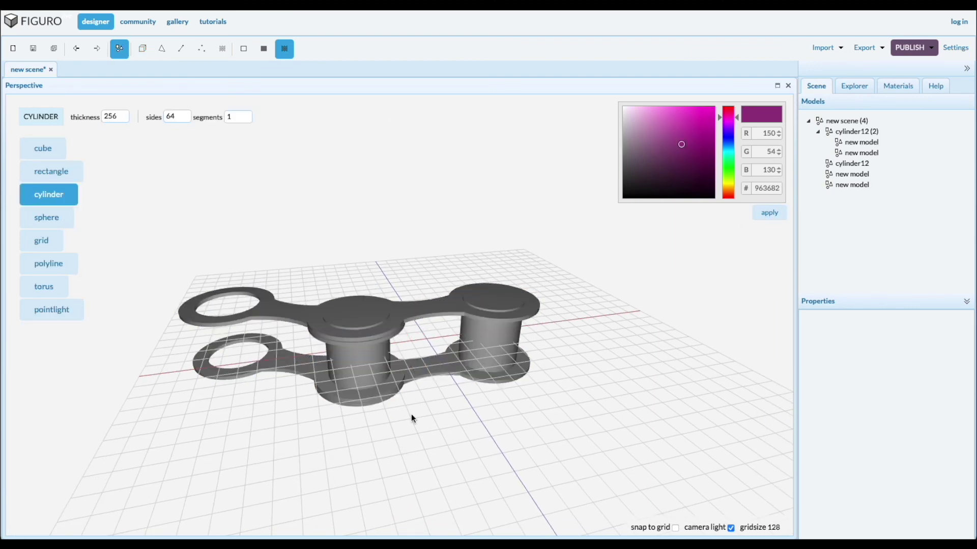